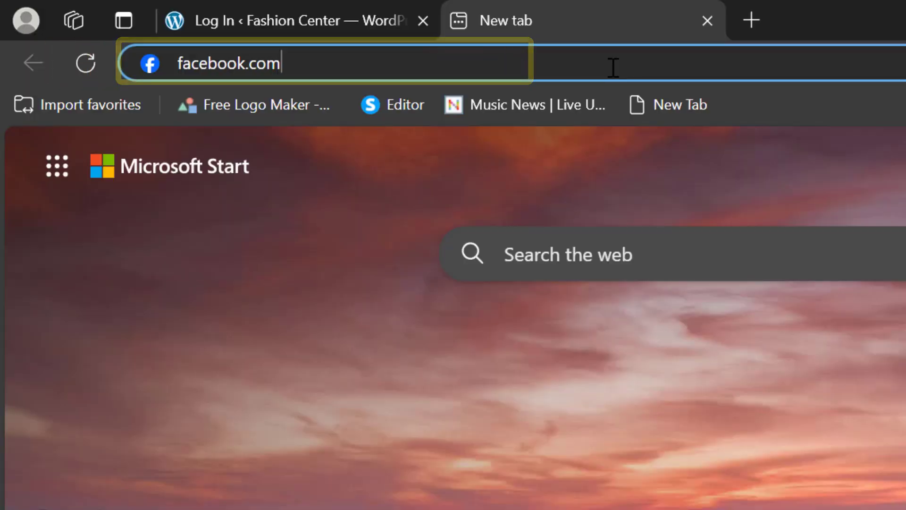
- Go to facebook.com in the new Edge tab
key("Return")
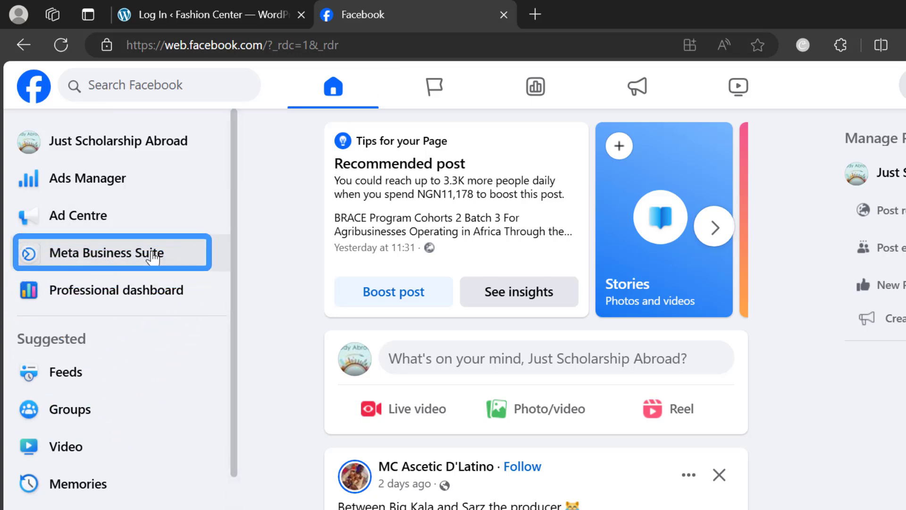
- Open Meta Business Suite's portfolio settings and expand Data sources to reveal Pixels
left_click(151, 257)
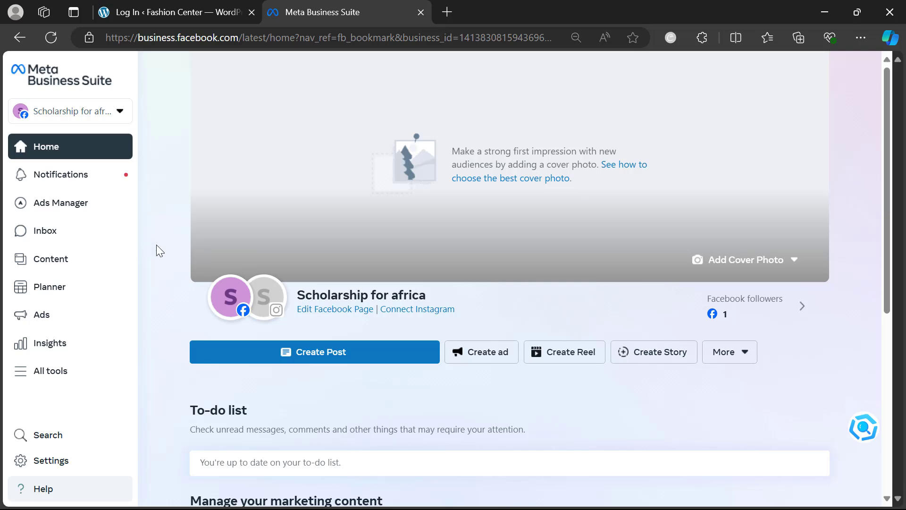
left_click(73, 466)
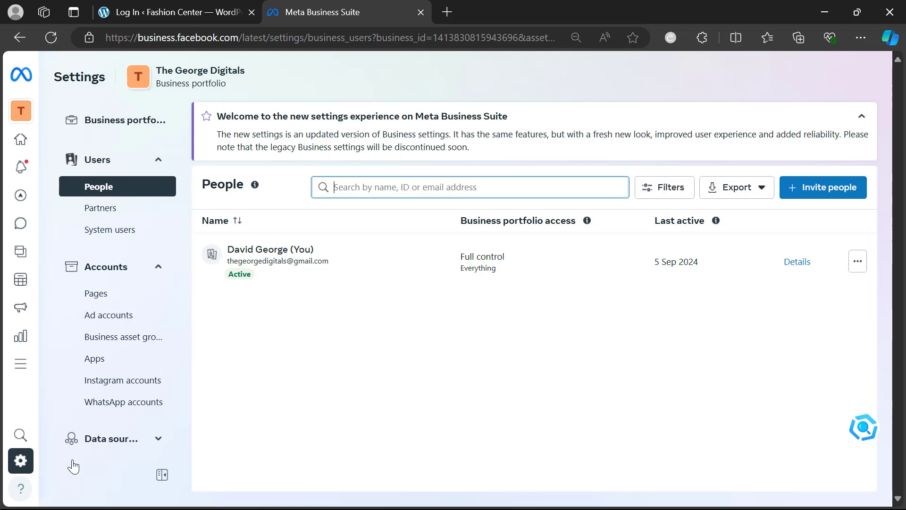
scroll(134, 368, "down", 3)
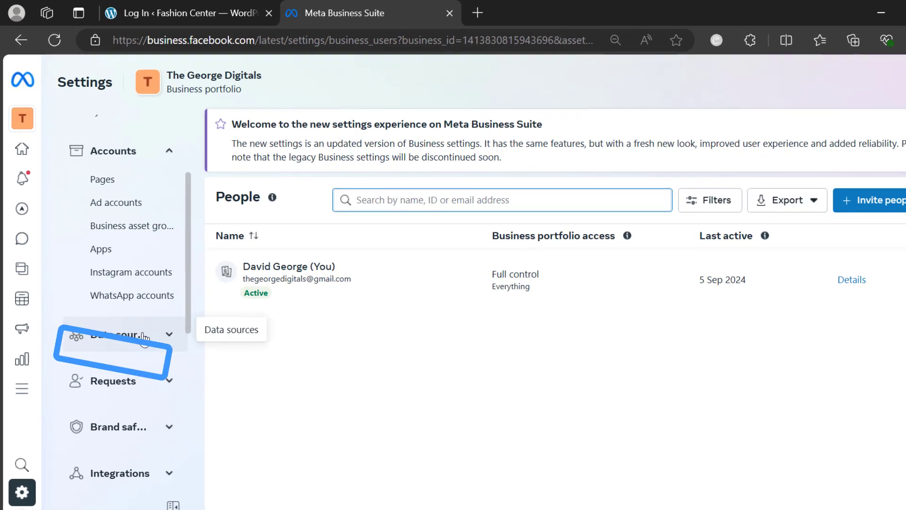
left_click(150, 354)
scroll(148, 355, "down", 2)
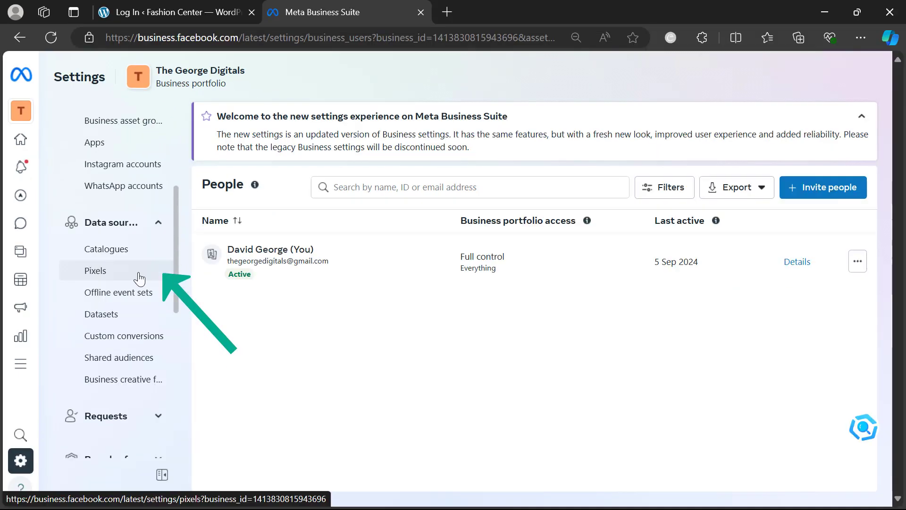
- Check the Pixels page's relocation notice, then switch to the Datasets list
left_click(139, 278)
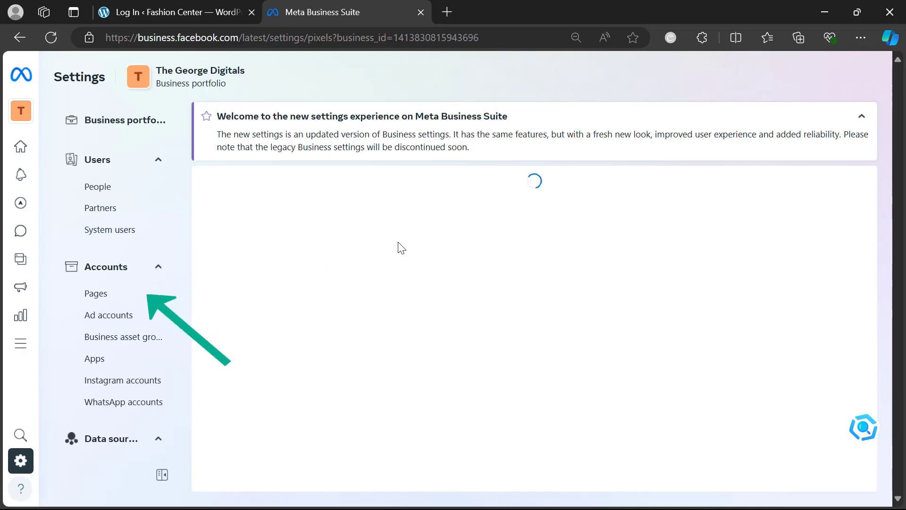
scroll(463, 257, "down", 3)
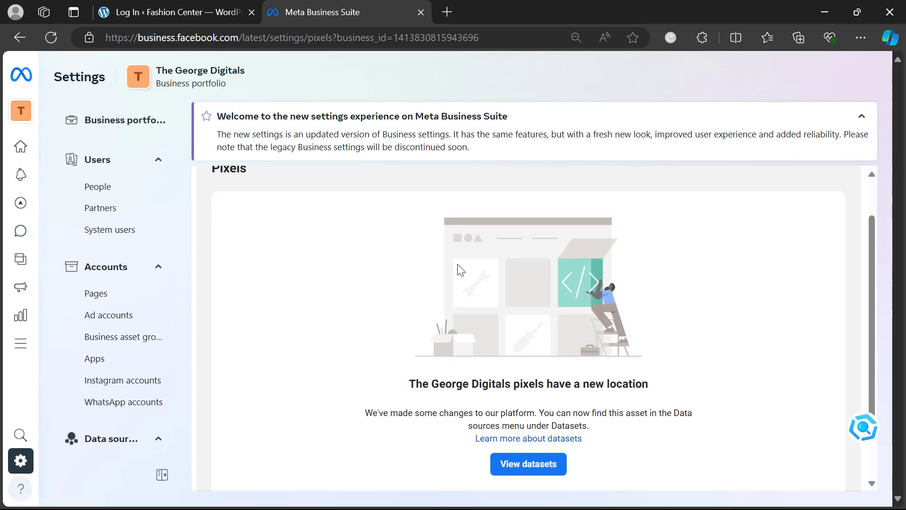
scroll(477, 288, "up", 1)
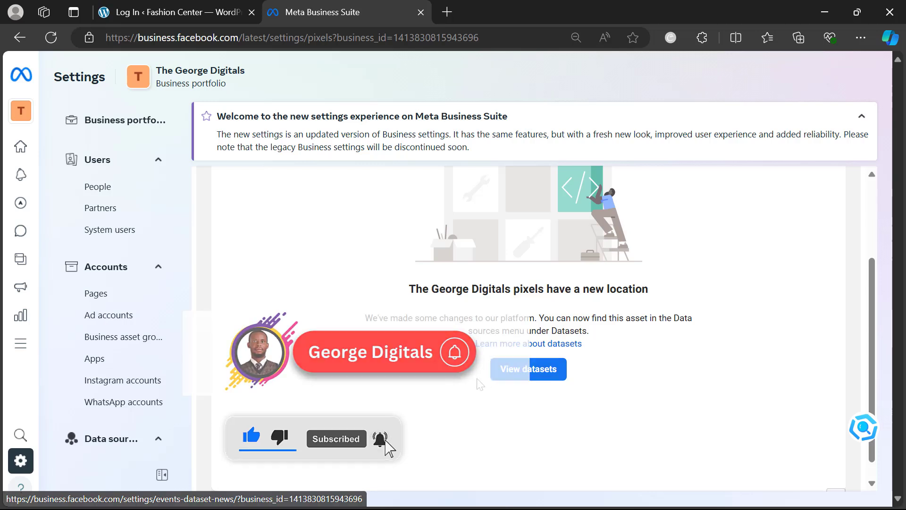
scroll(162, 377, "down", 5)
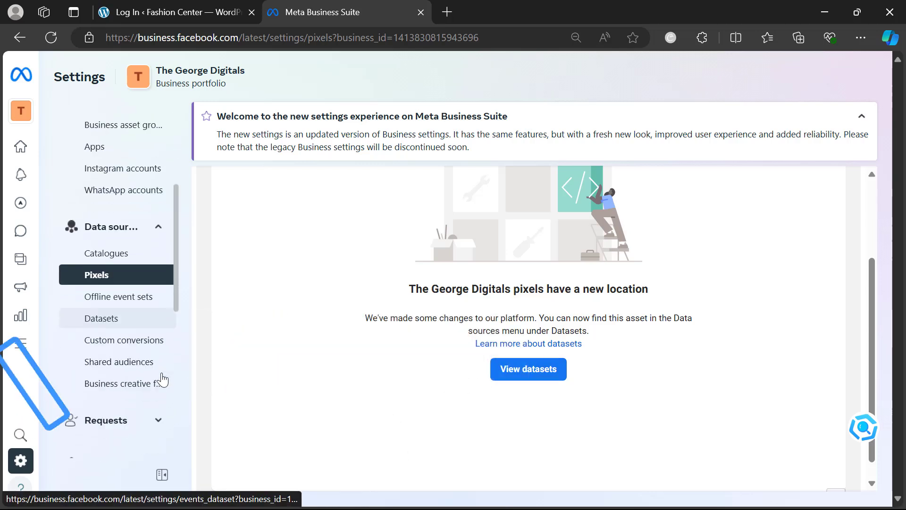
left_click(102, 311)
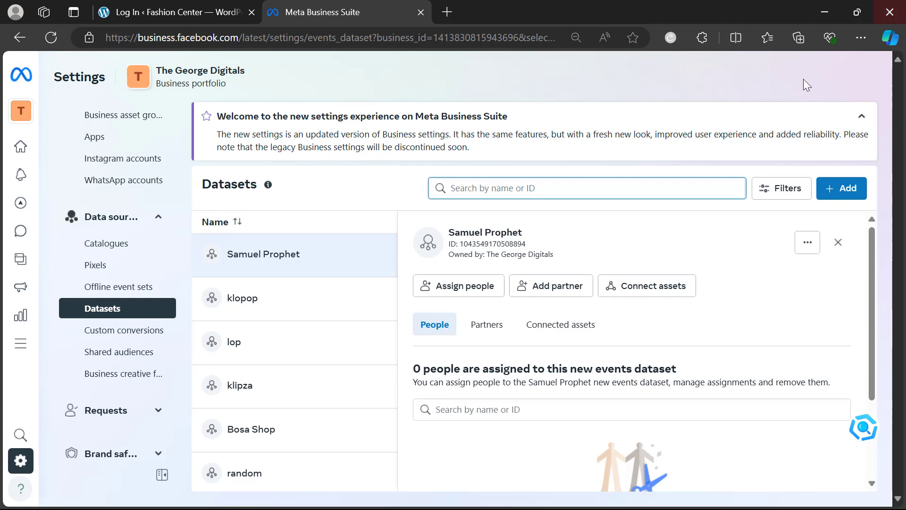
- Create a dataset named 'hot pixel', refresh the list and open its details
left_click(836, 189)
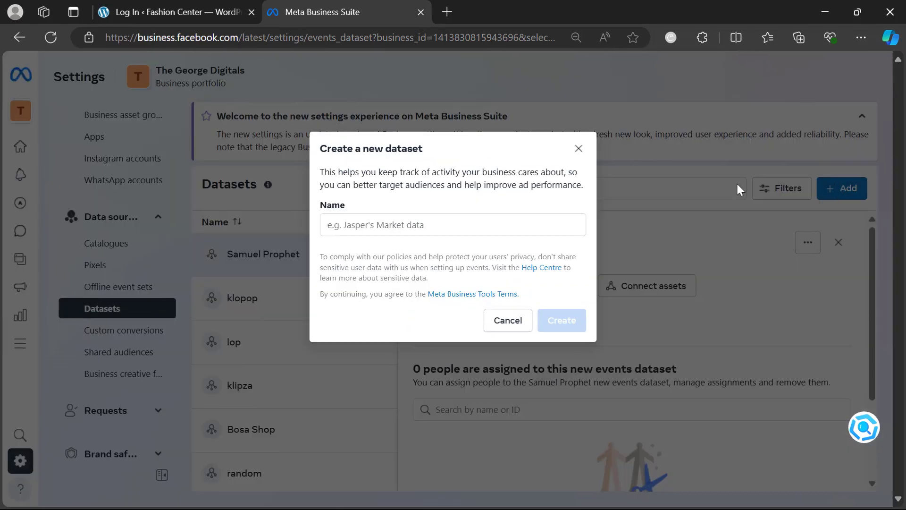
left_click(458, 225)
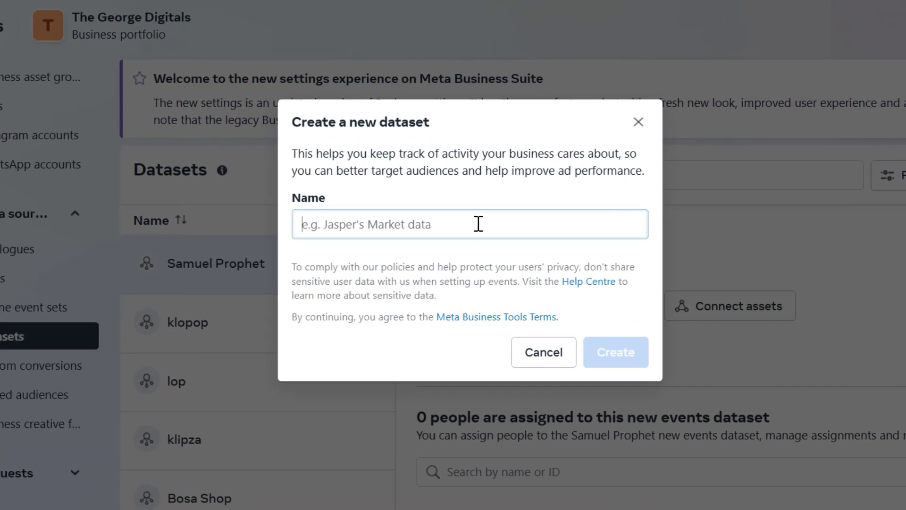
left_click(478, 223)
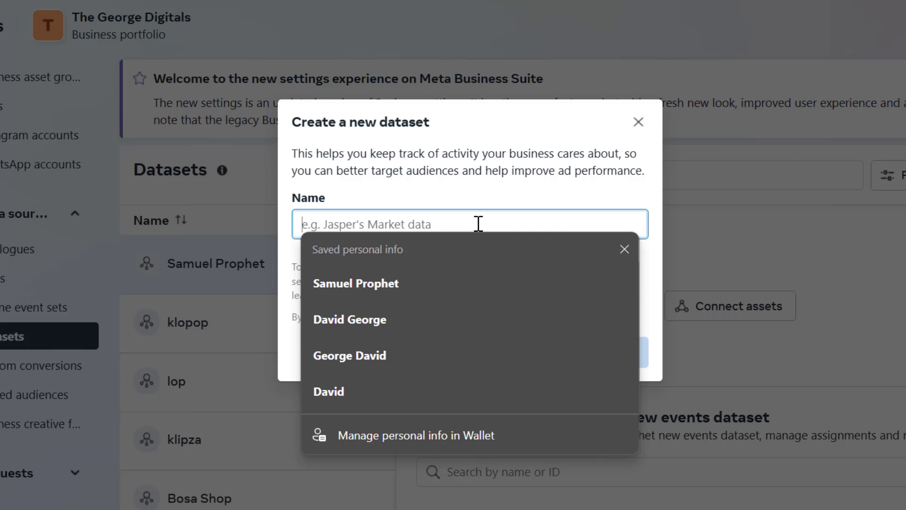
type("hot pixel")
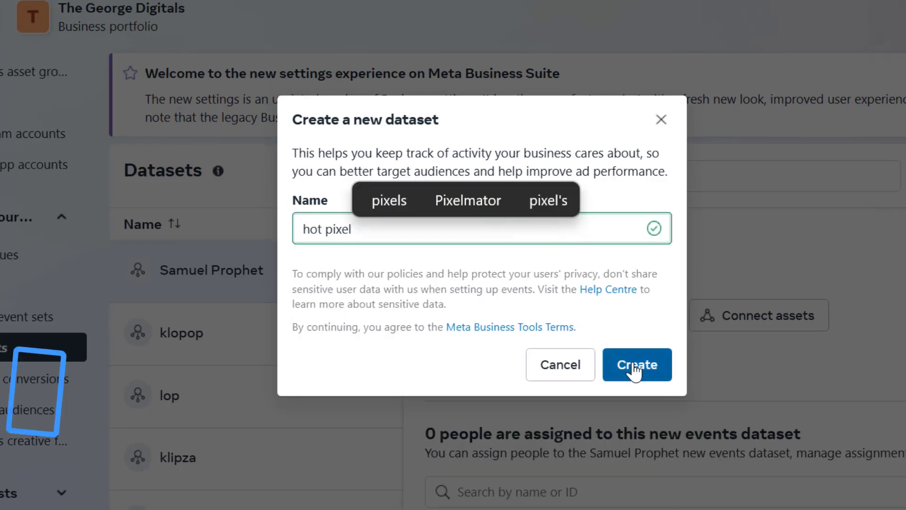
left_click(633, 366)
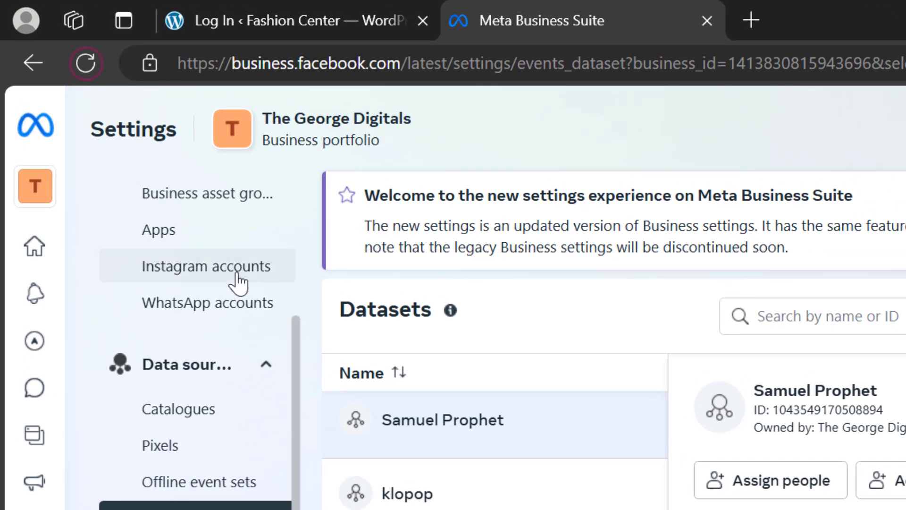
left_click(78, 62)
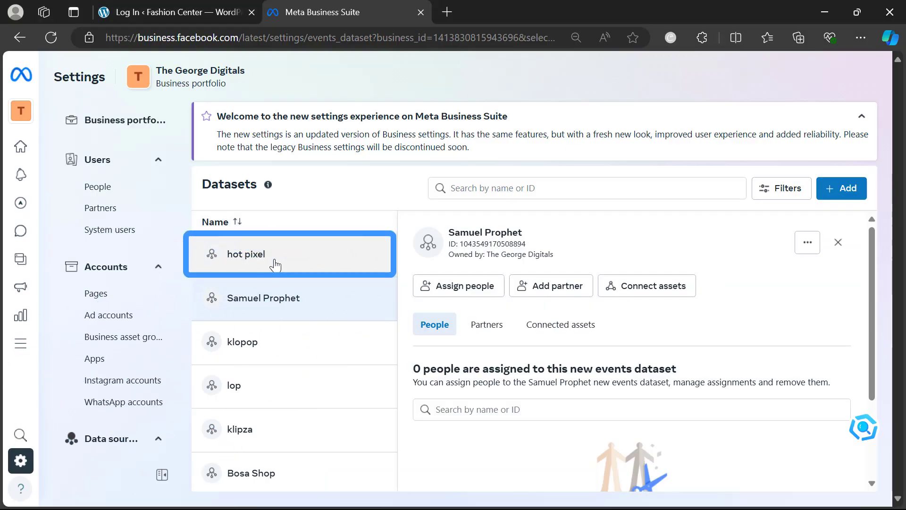
left_click(274, 265)
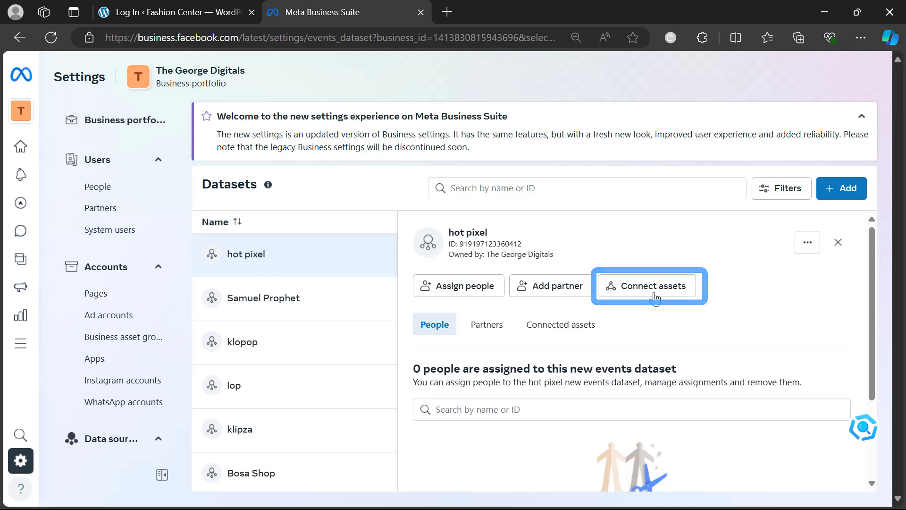
- Add the Scholarships review ad account to hot pixel through Connect assets and confirm
left_click(634, 297)
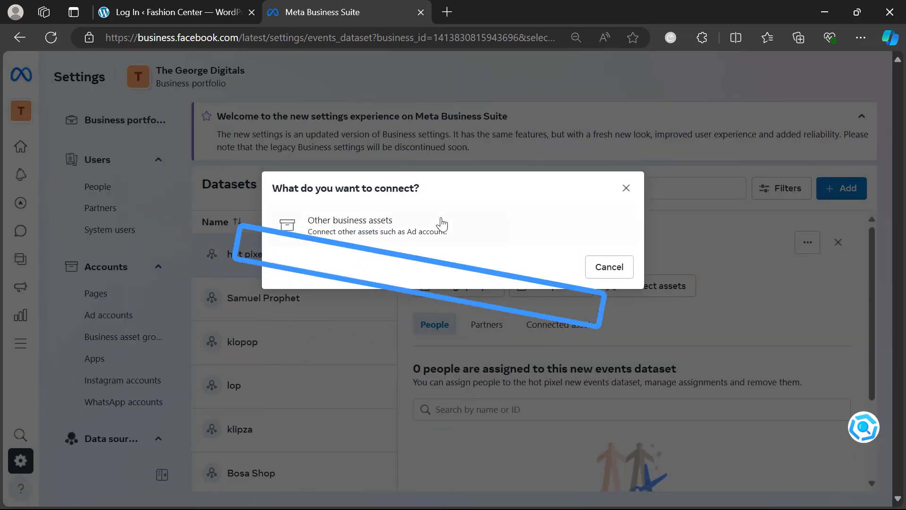
left_click(380, 240)
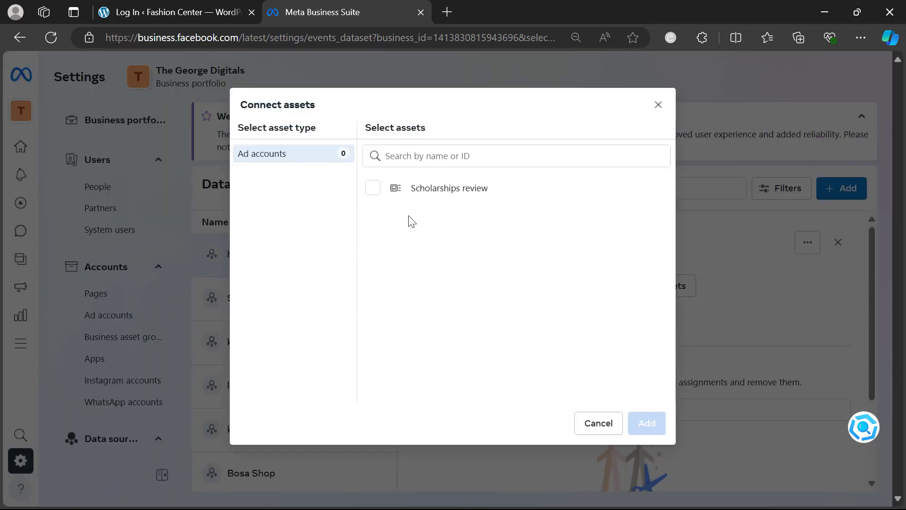
left_click(420, 195)
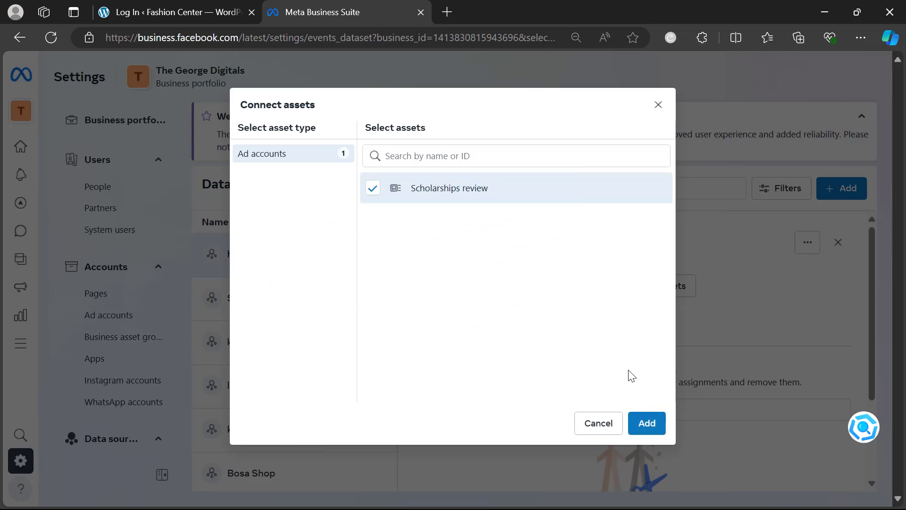
left_click(650, 425)
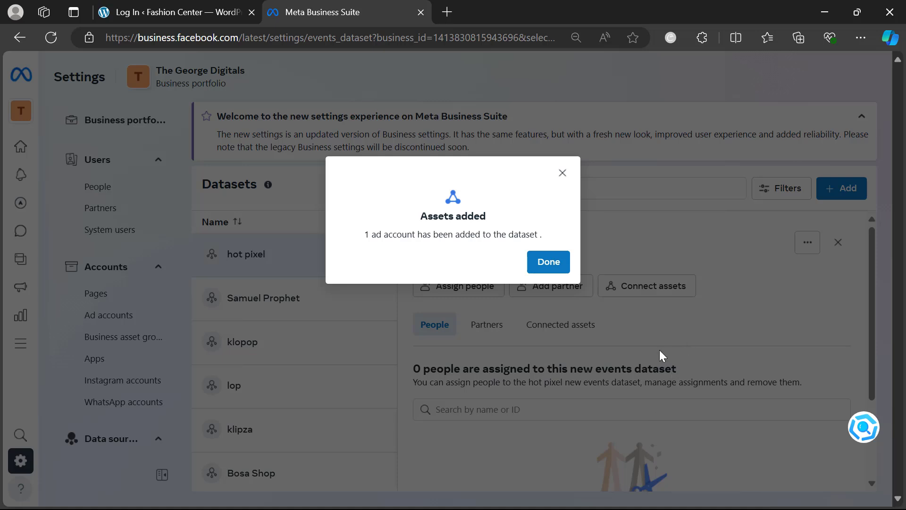
left_click(549, 262)
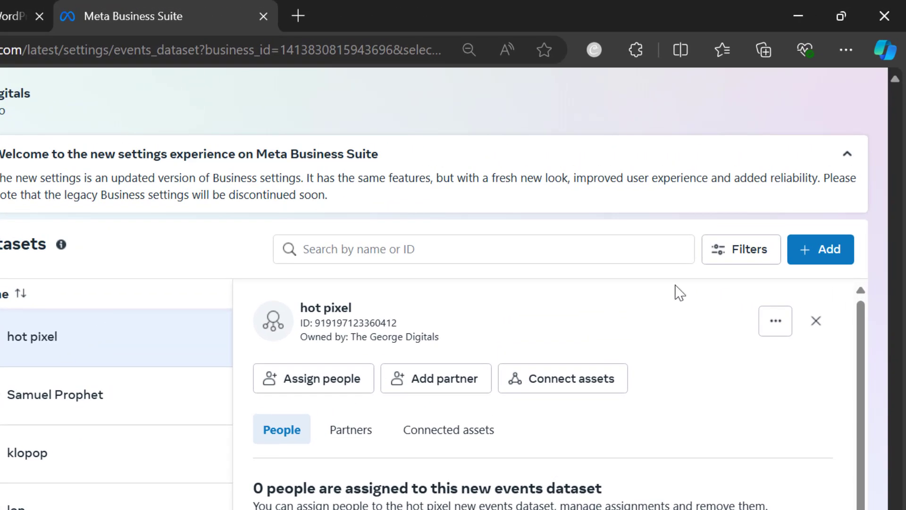
- Open hot pixel in Events Manager and scroll its Overview to the connection options
left_click(775, 325)
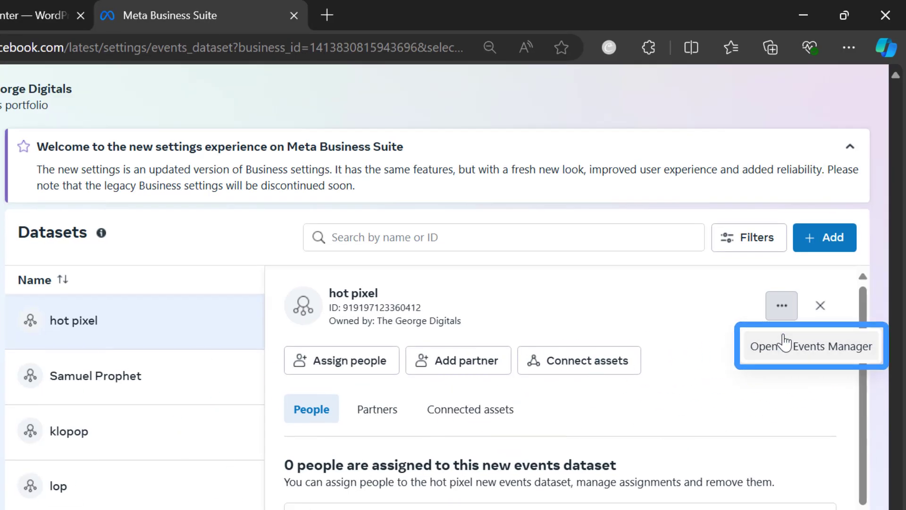
left_click(821, 278)
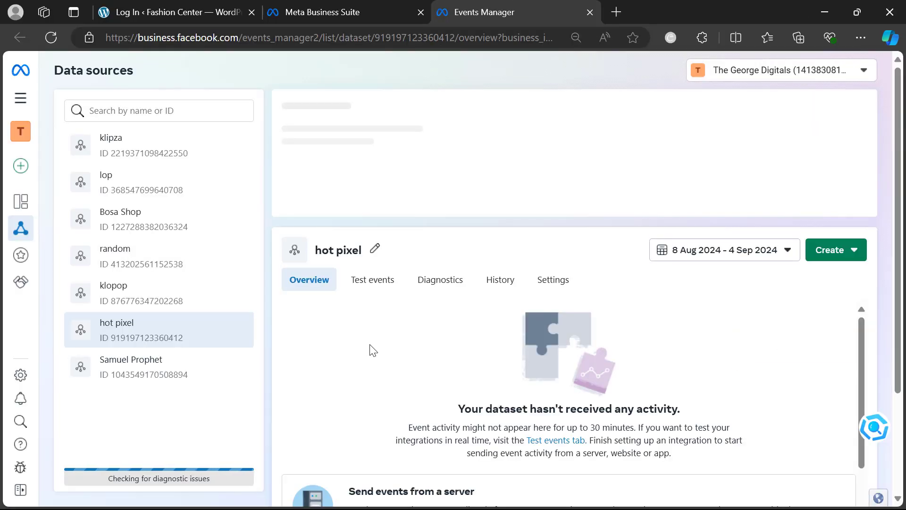
scroll(359, 349, "down", 2)
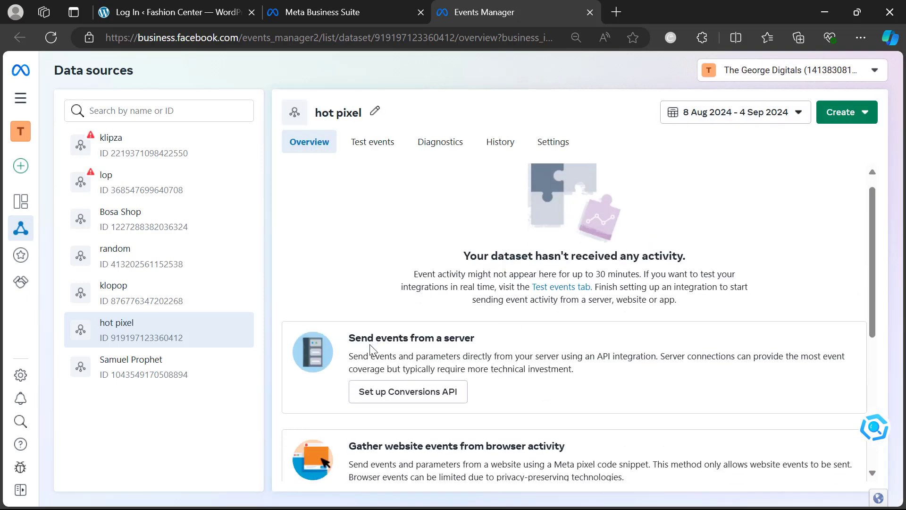
scroll(431, 320, "down", 2)
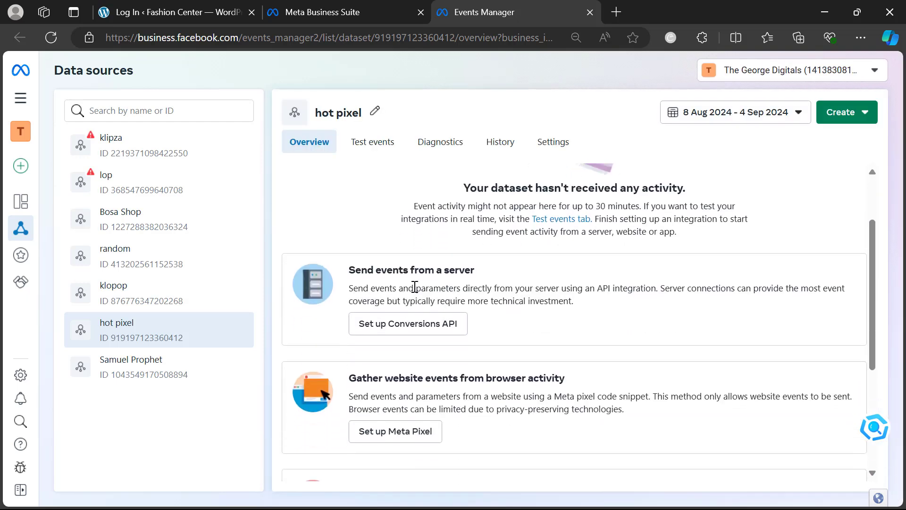
scroll(471, 292, "down", 1)
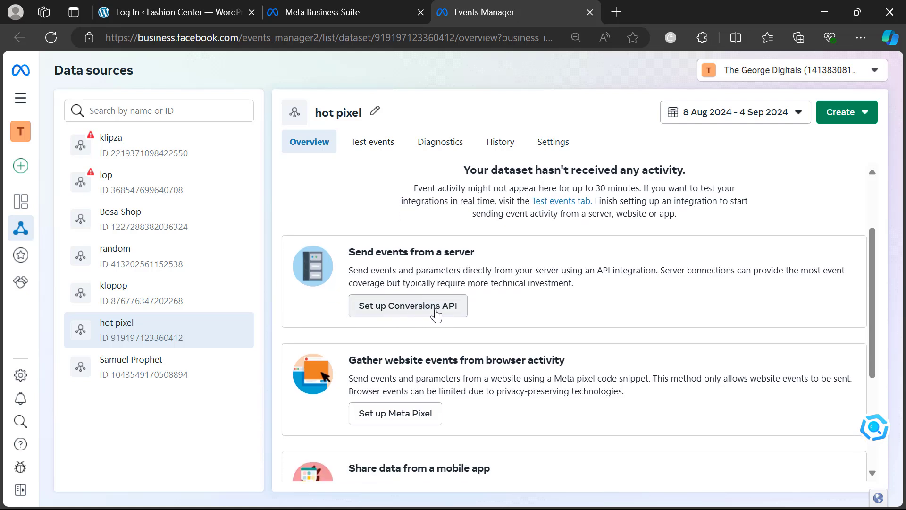
scroll(467, 267, "down", 2)
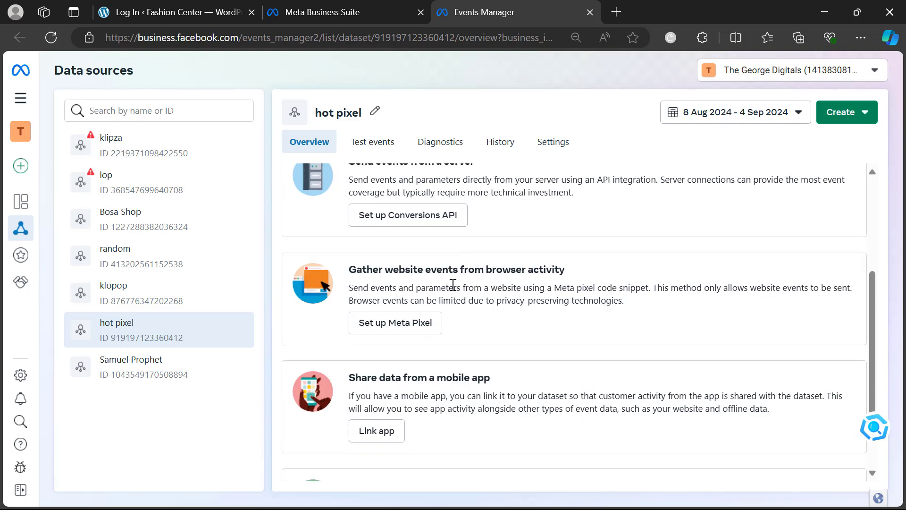
scroll(491, 282, "down", 2)
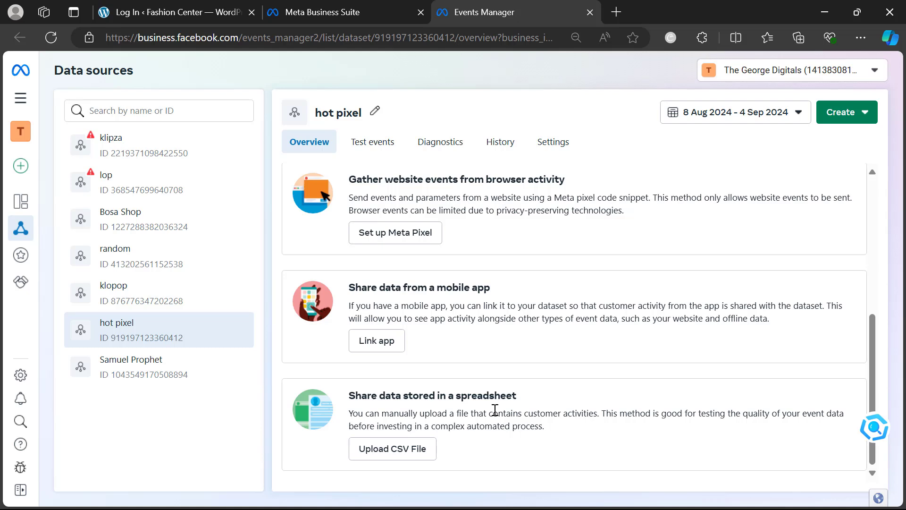
scroll(495, 410, "up", 1)
scroll(442, 323, "up", 1)
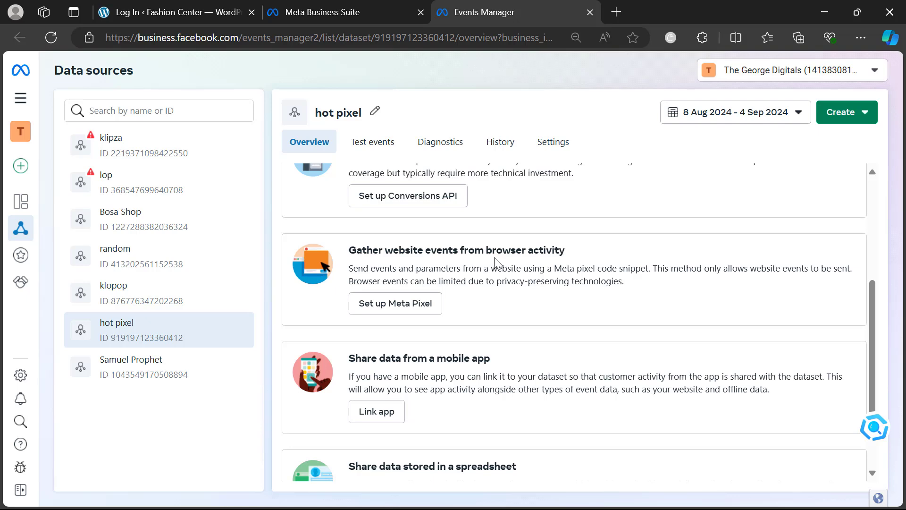
- Copy the Meta Pixel base code for manual install, then log in to the WordPress site
left_click(412, 302)
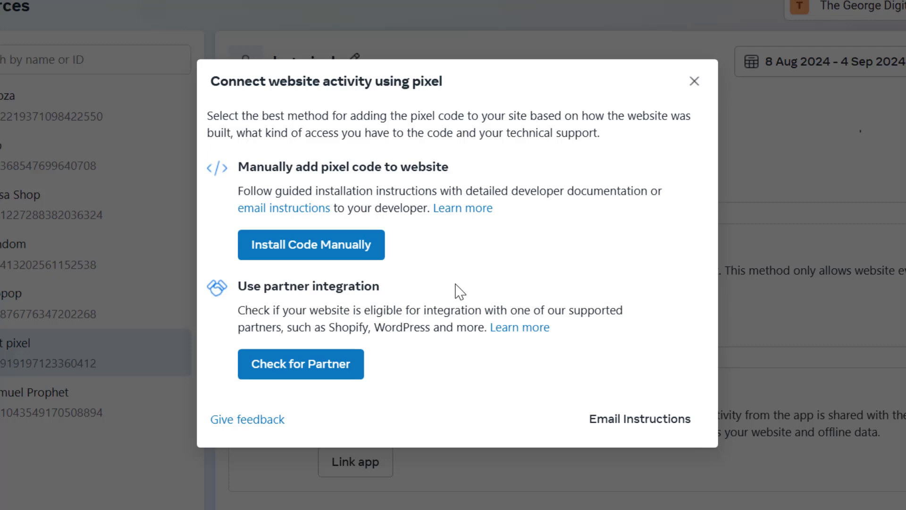
left_click(311, 244)
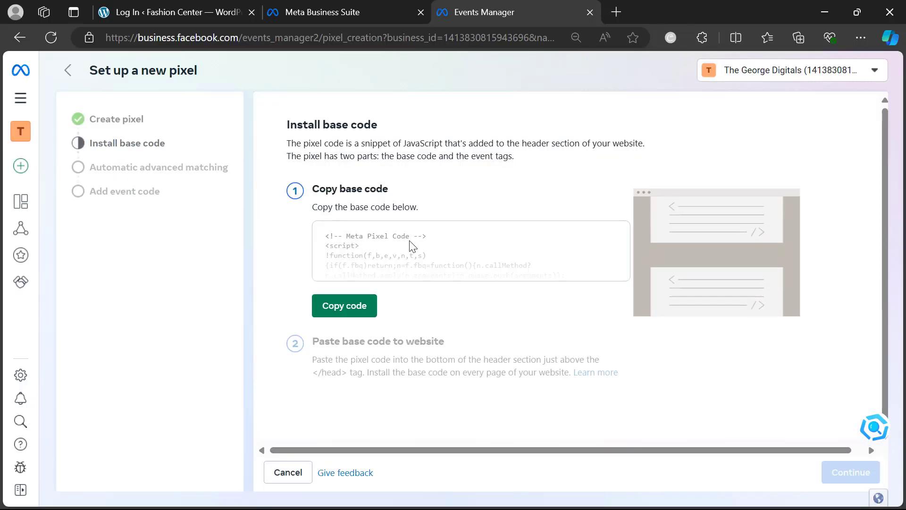
left_click(349, 309)
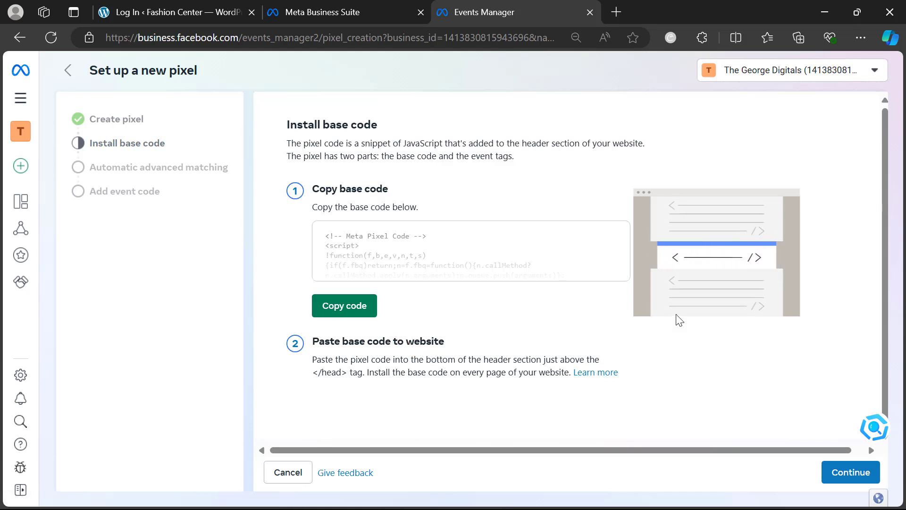
left_click(142, 7)
left_click(521, 365)
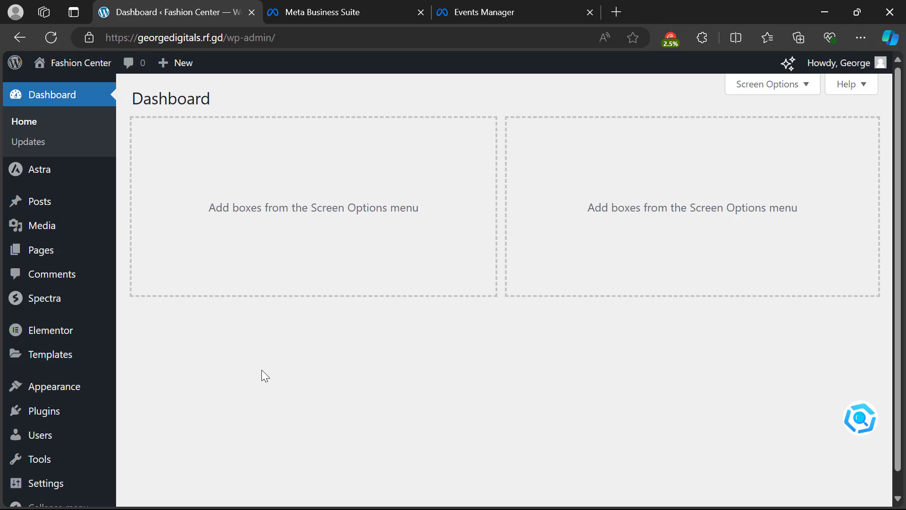
- Search plugins for 'insert header and footer', then install and activate WPCode
scroll(136, 377, "down", 1)
mouse_move(73, 411)
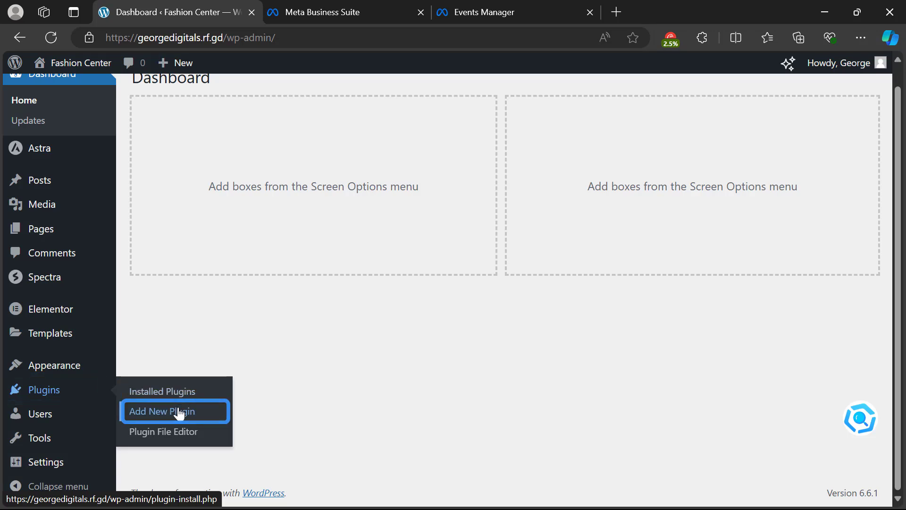
left_click(179, 412)
left_click(641, 138)
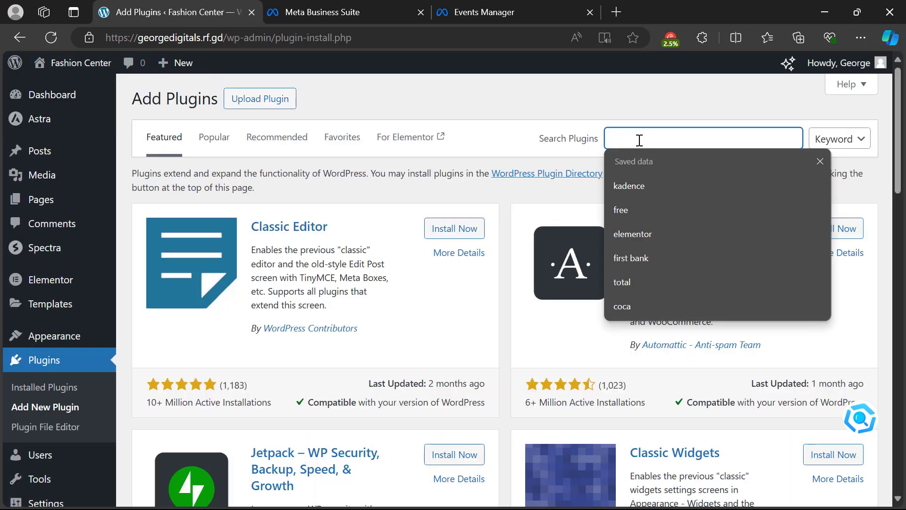
type("insert header and footer")
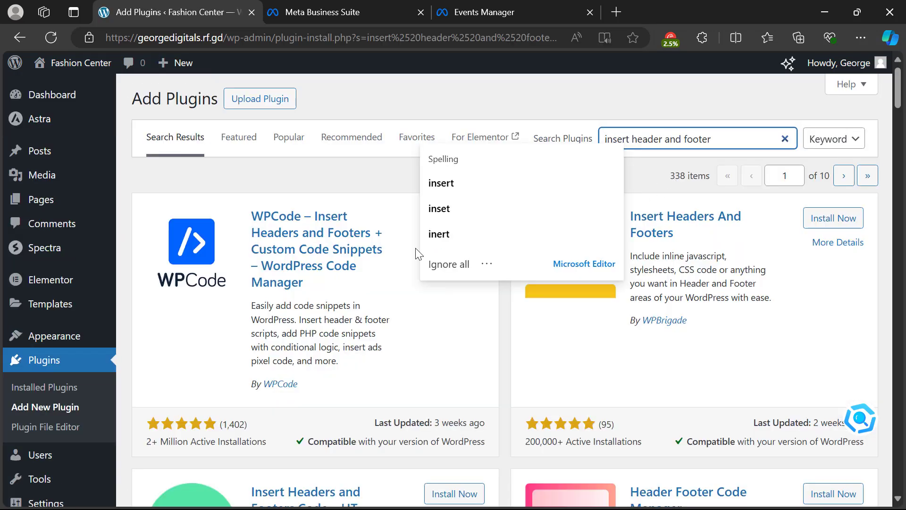
left_click(309, 177)
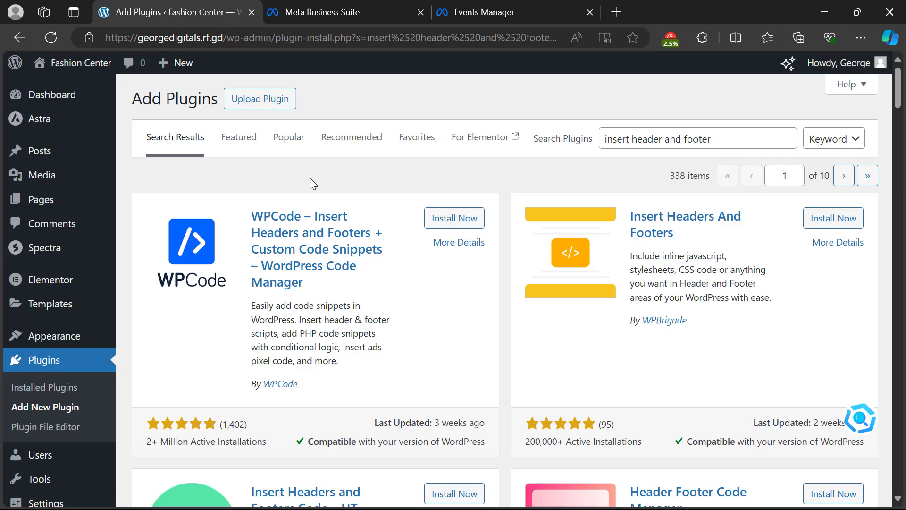
left_click(454, 219)
left_click(460, 223)
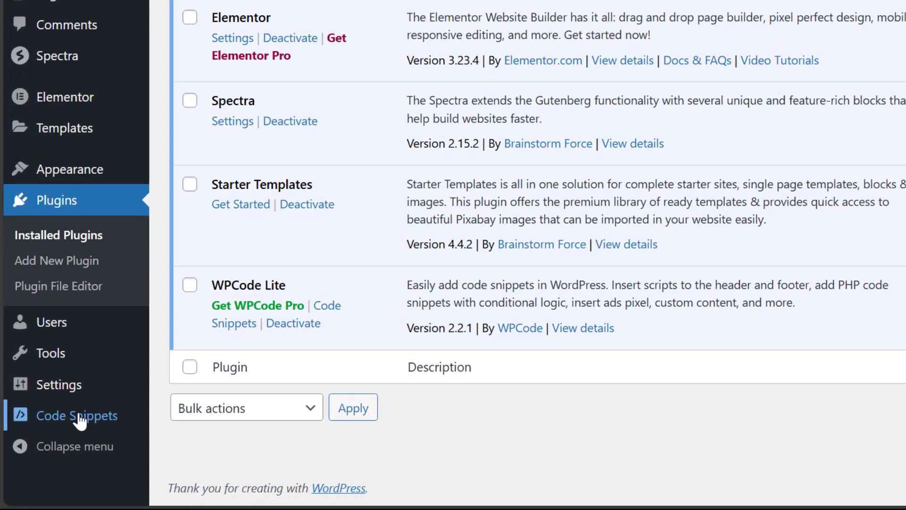
mouse_move(68, 443)
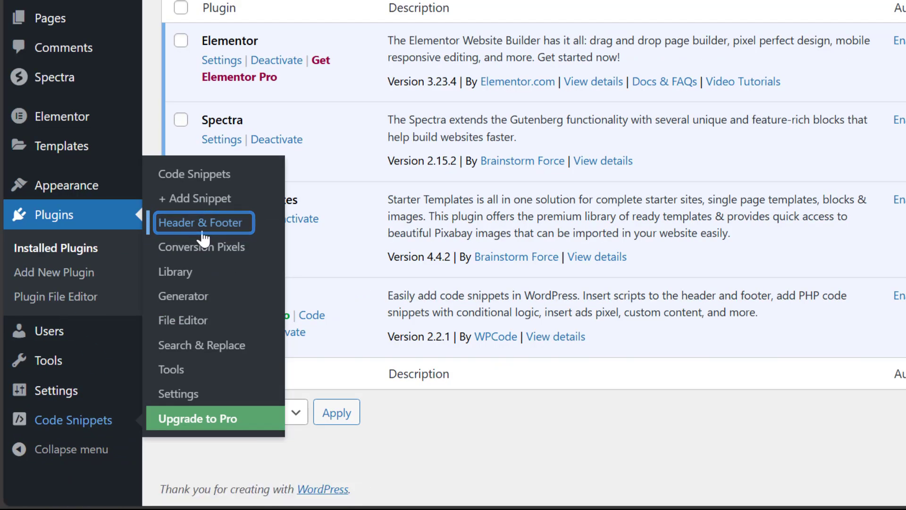
- Paste the Meta Pixel base code into WPCode's Header box and save the changes
left_click(203, 234)
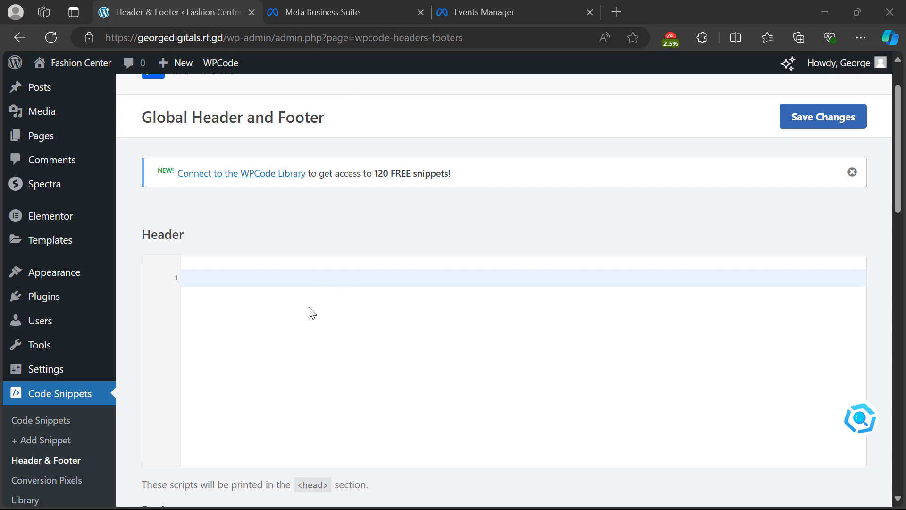
left_click(283, 267)
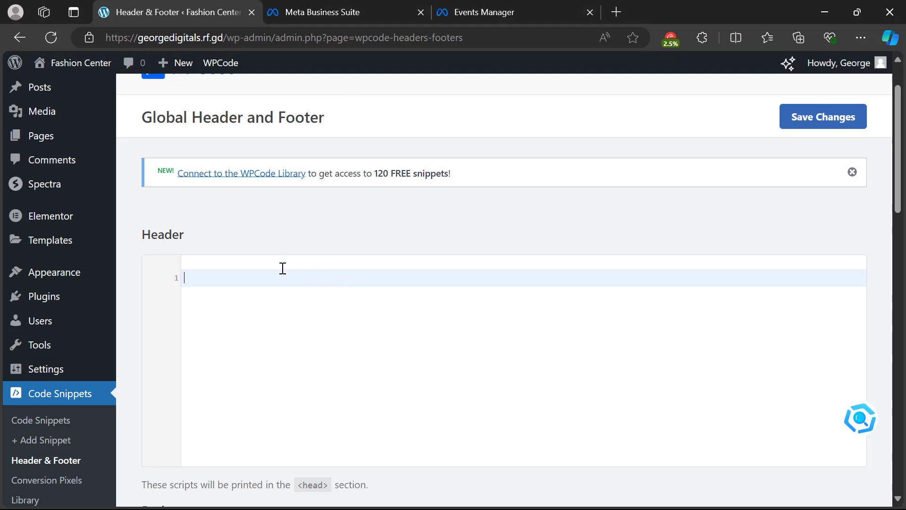
key("ctrl+v")
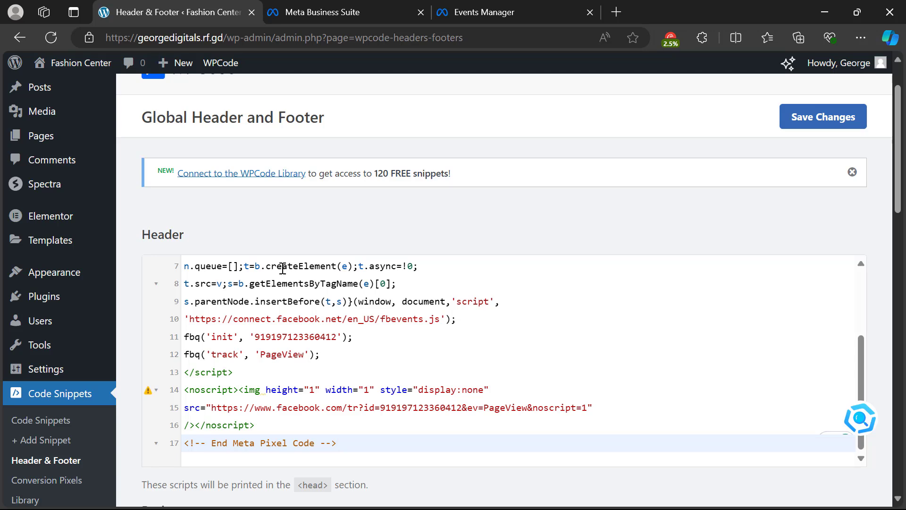
scroll(437, 247, "down", 1)
scroll(474, 158, "down", 1)
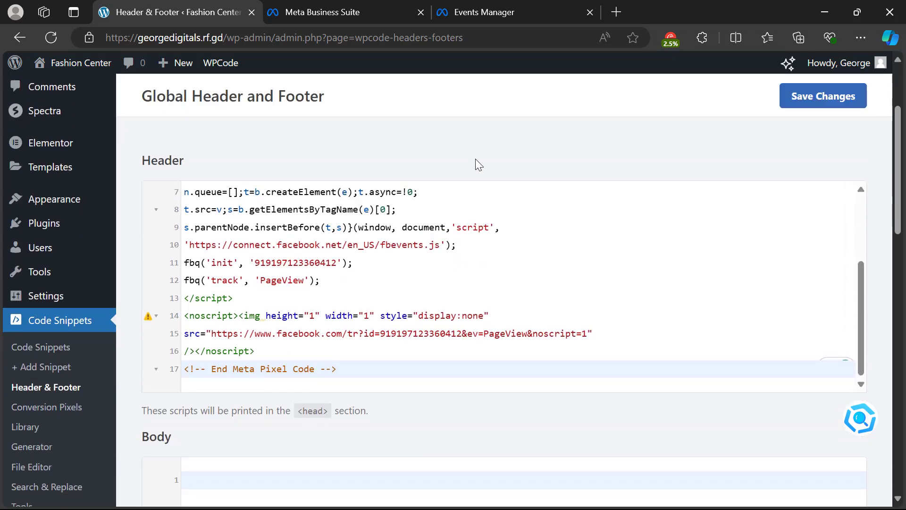
left_click(797, 95)
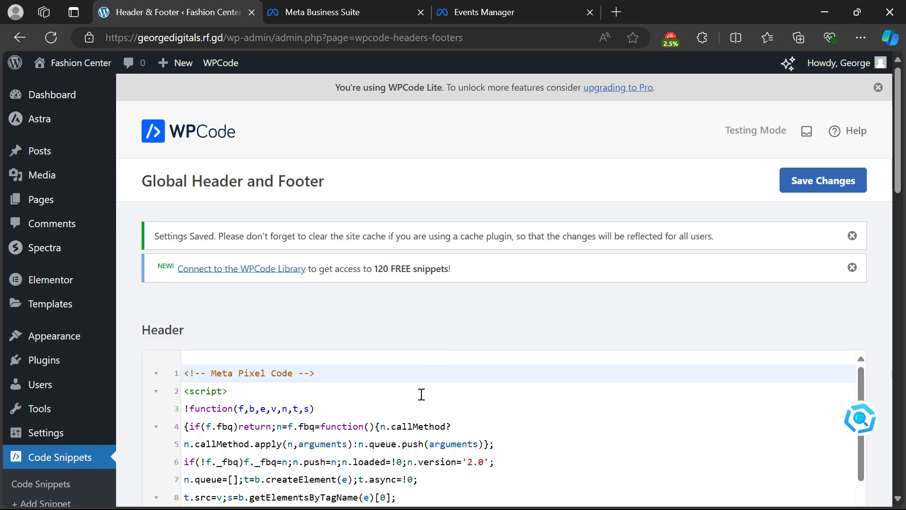
scroll(421, 394, "down", 2)
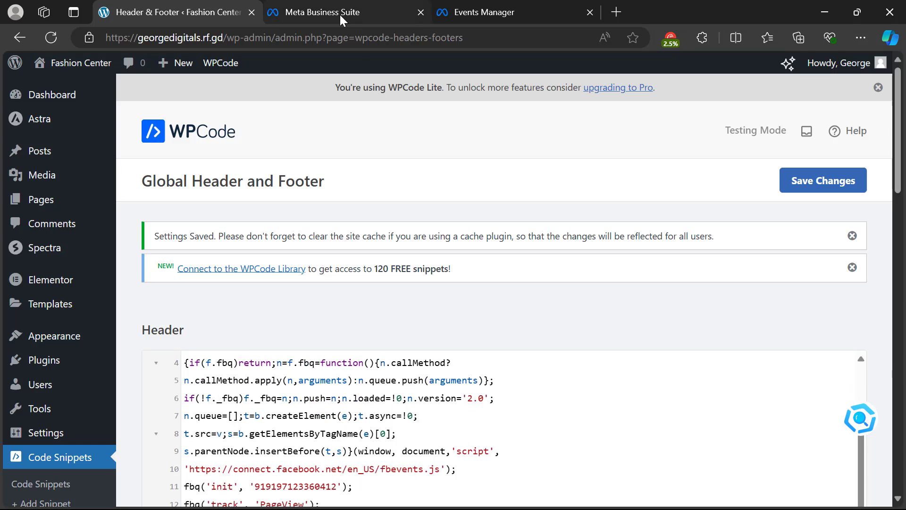
left_click(477, 12)
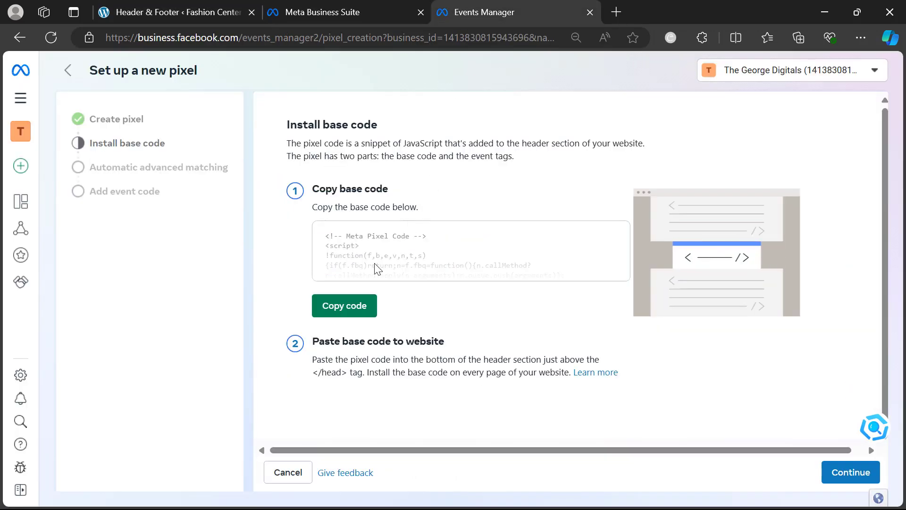
- Confirm the base code install, keep automatic advanced matching on, and go to Pixel Overview
left_click(837, 471)
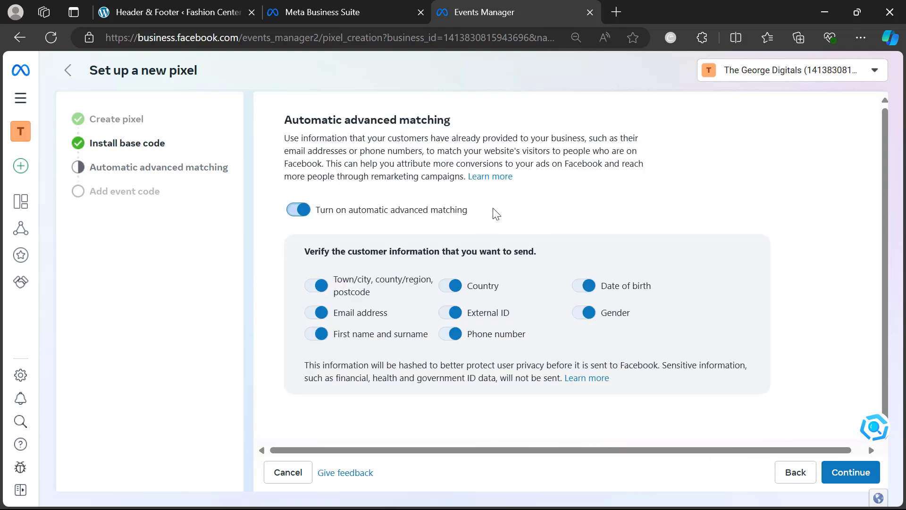
left_click(829, 472)
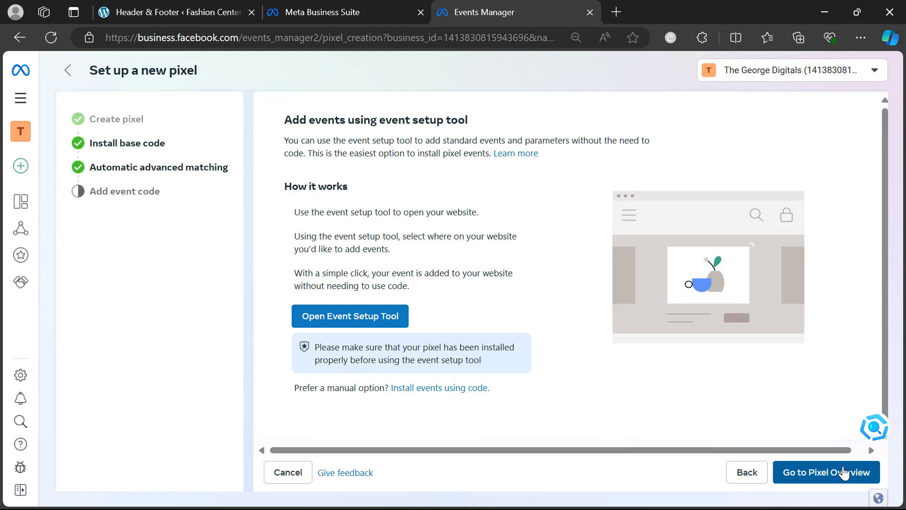
left_click(806, 478)
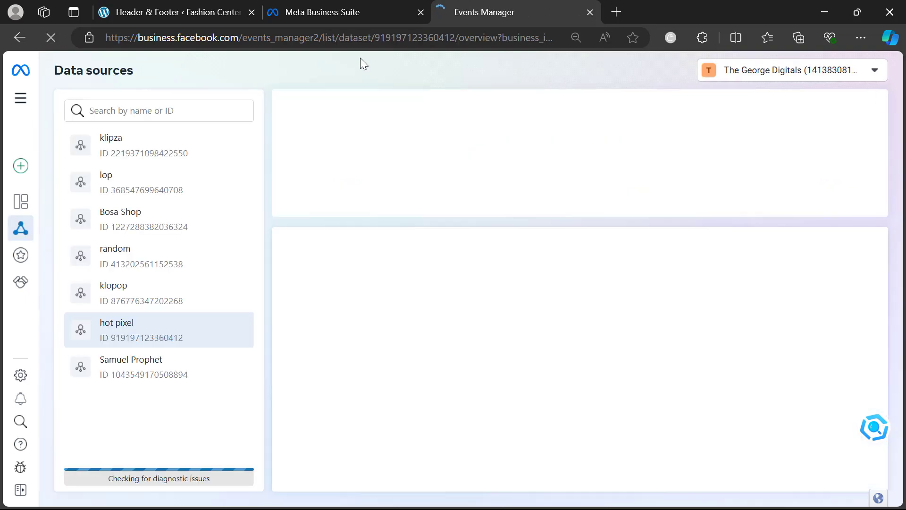
scroll(474, 253, "down", 3)
scroll(474, 253, "up", 5)
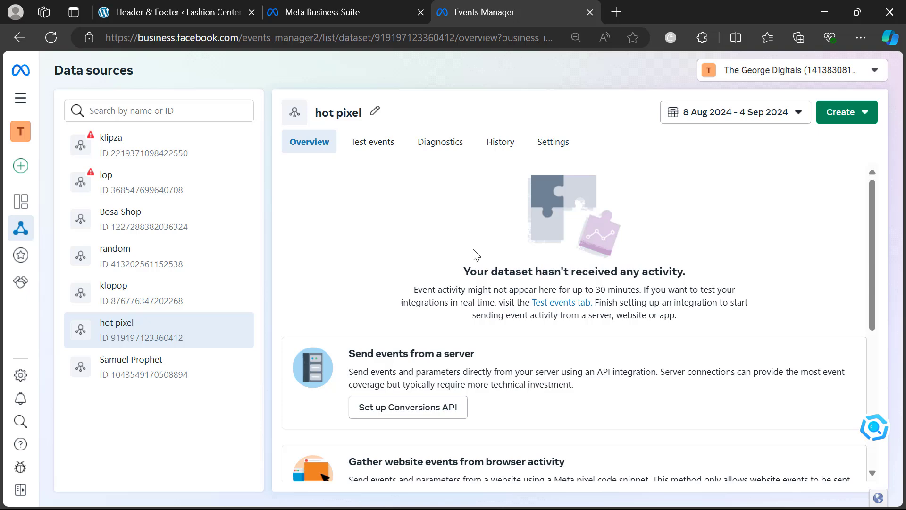
left_click(383, 144)
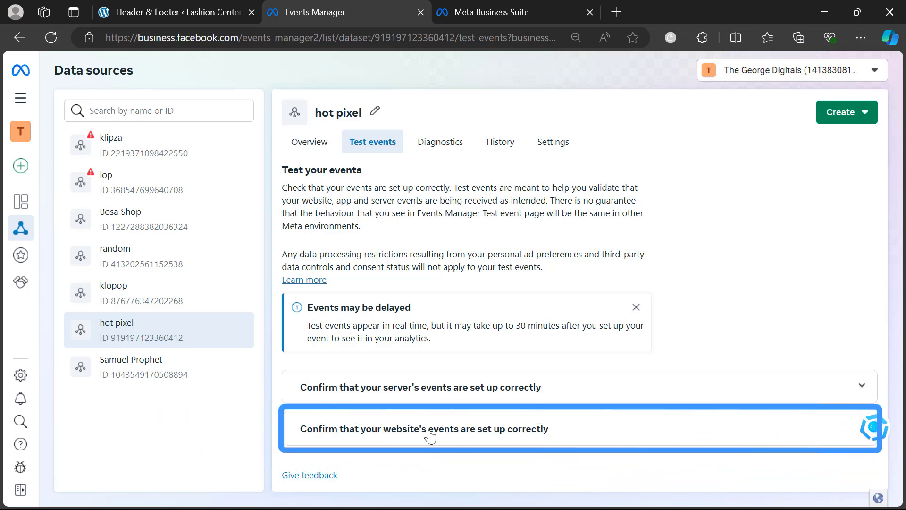
left_click(430, 429)
scroll(427, 424, "down", 1)
left_click(417, 409)
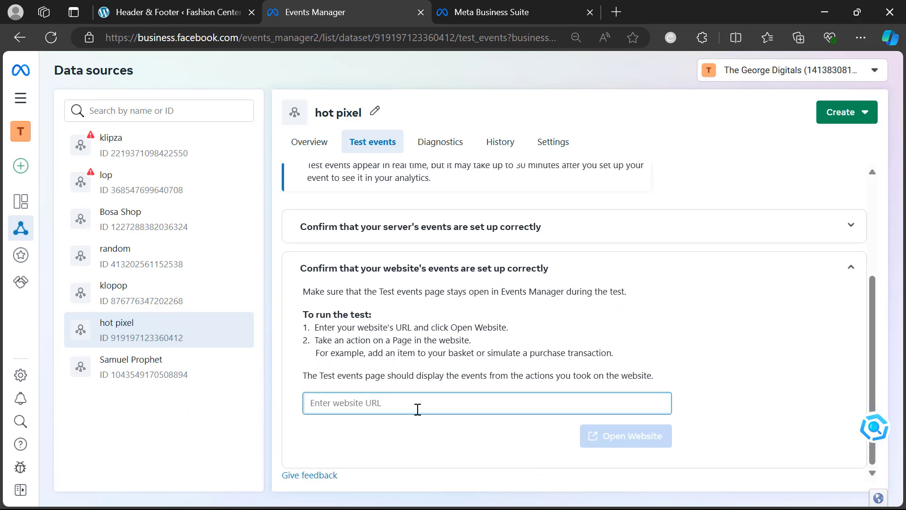
key("ctrl+v")
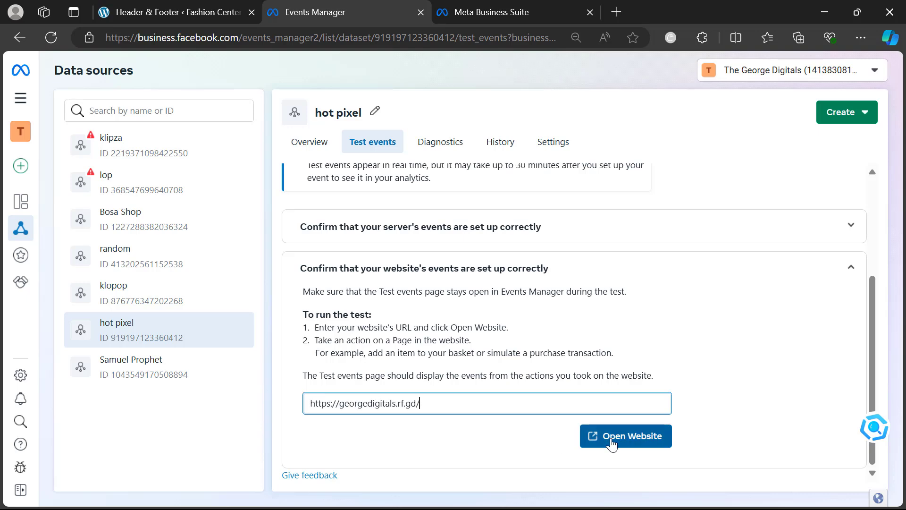
left_click(612, 443)
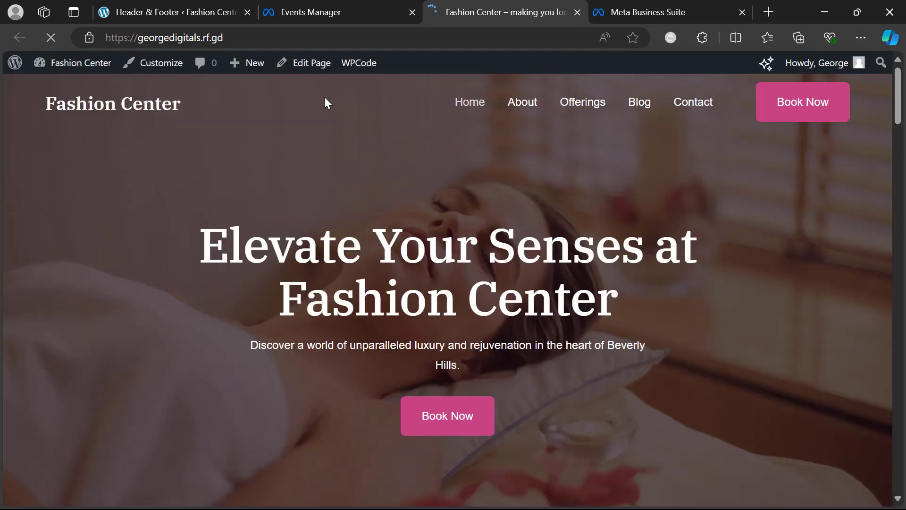
- Return to hot pixel's Test events once the Fashion Center homepage has loaded
left_click(336, 8)
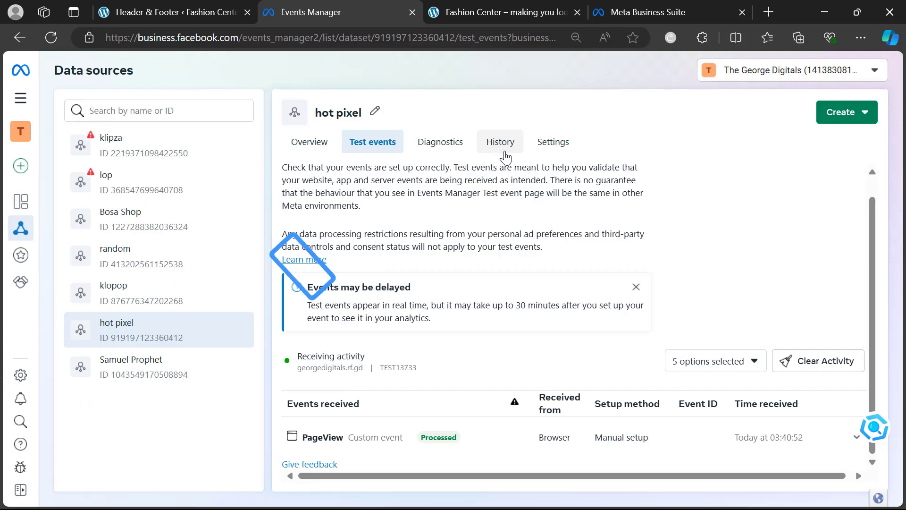
- Launch the Event Setup Tool from the Event setup section of hot pixel's Settings
left_click(549, 146)
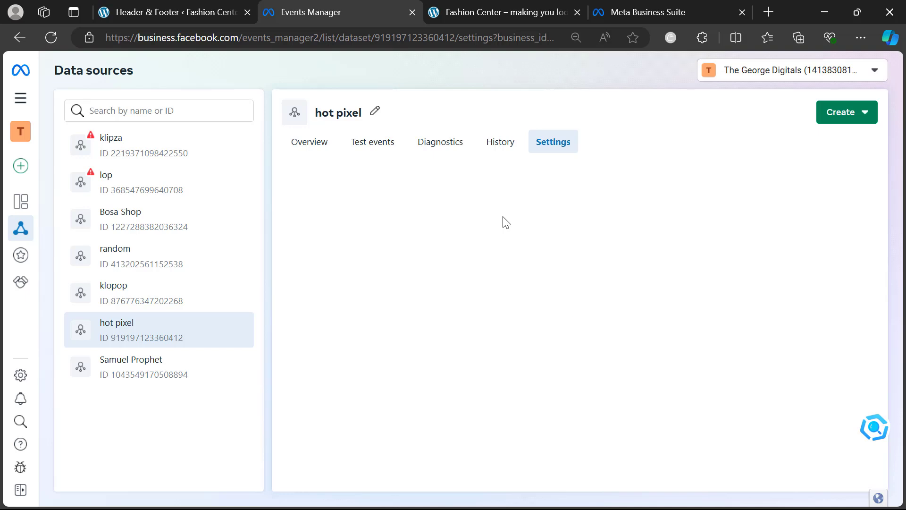
scroll(463, 267, "down", 5)
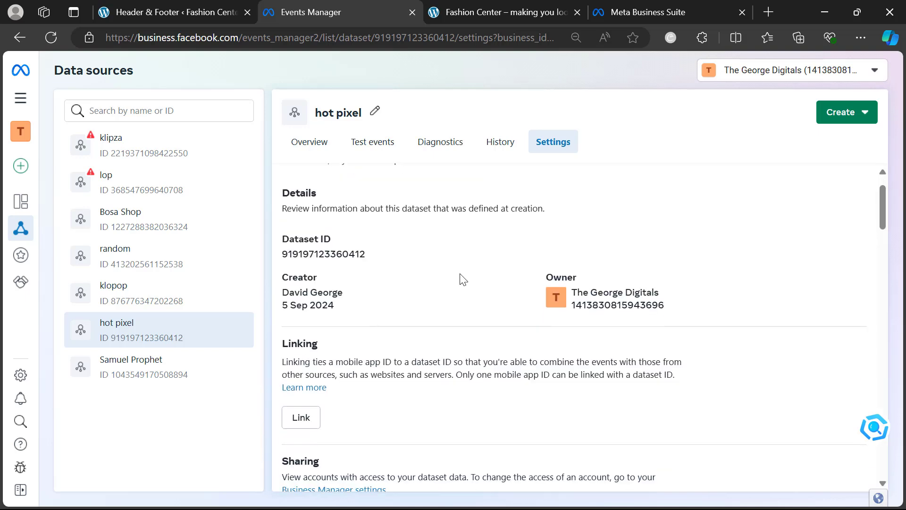
scroll(462, 280, "down", 8)
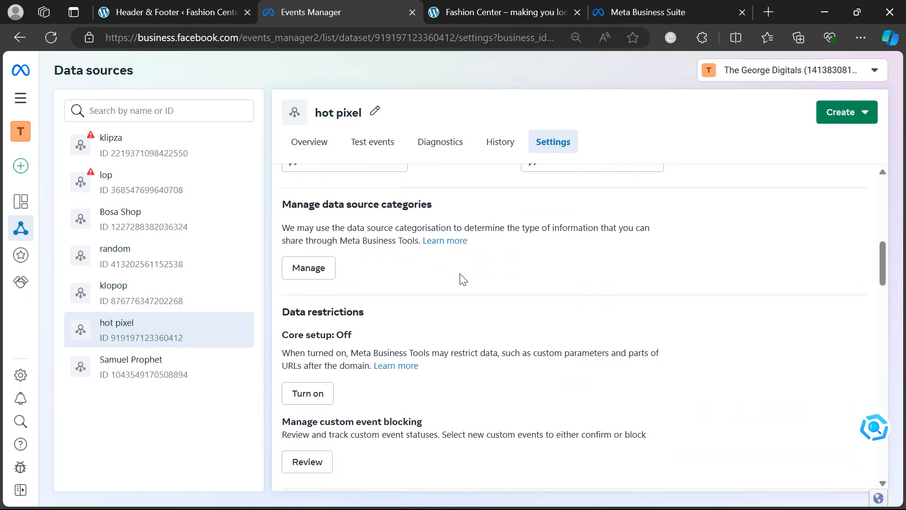
scroll(463, 280, "down", 6)
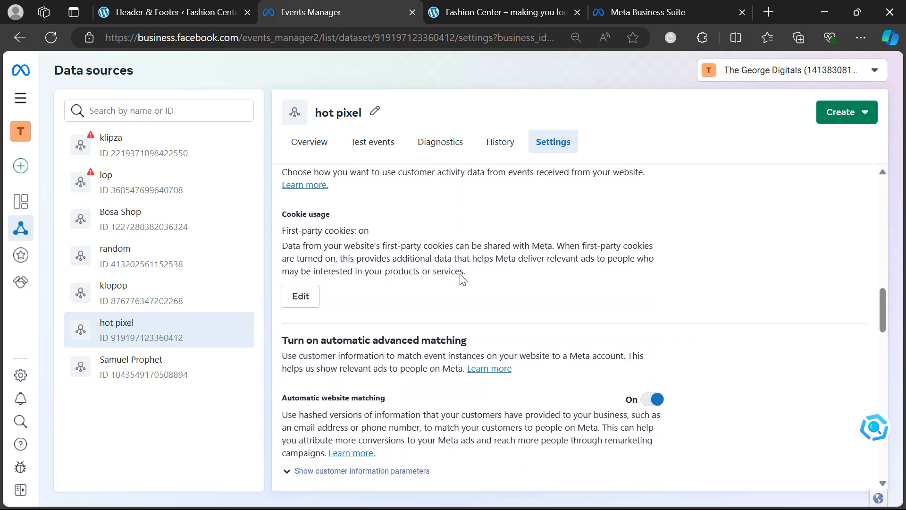
scroll(463, 279, "down", 2)
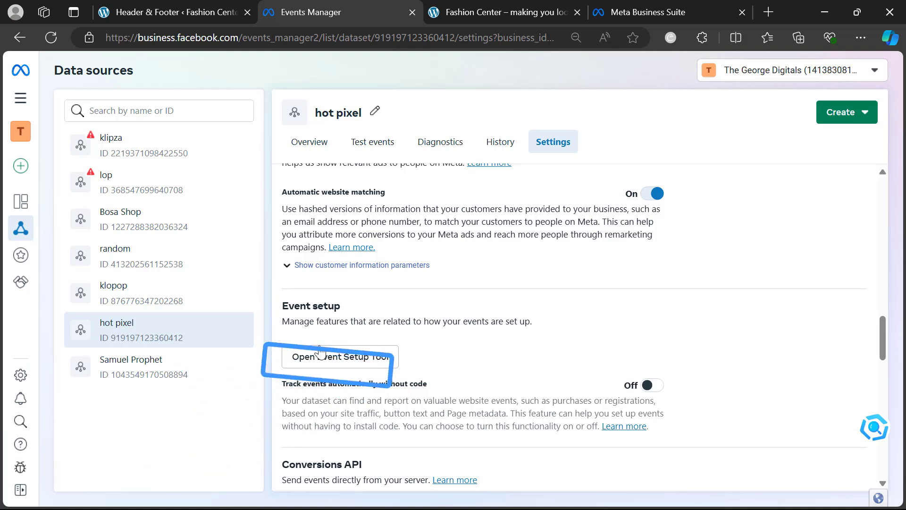
left_click(311, 361)
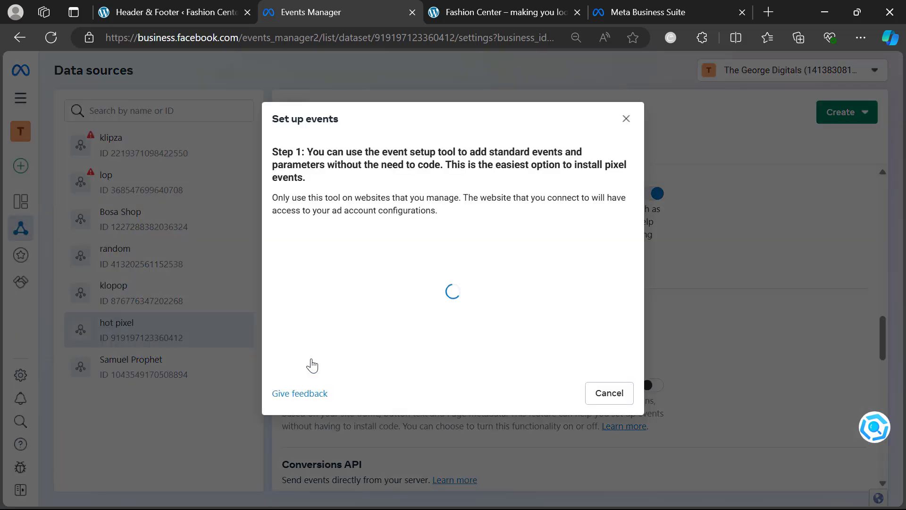
left_click(343, 243)
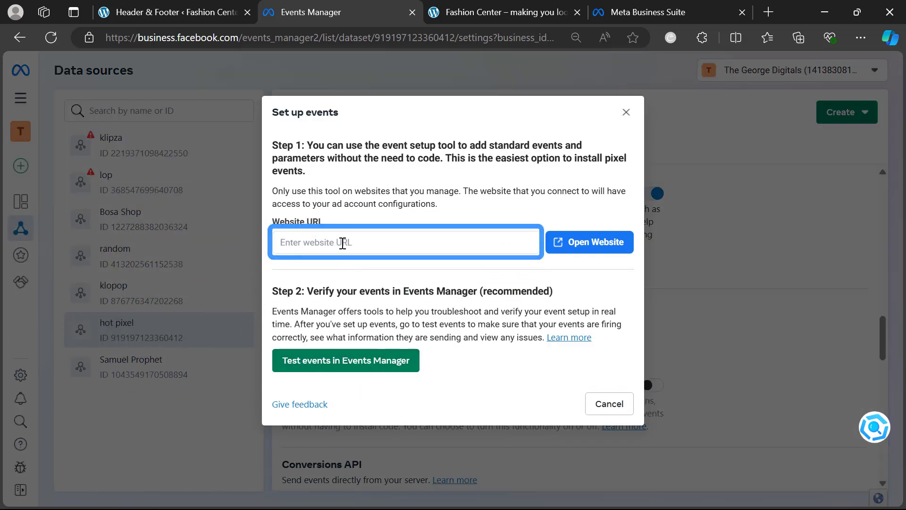
type("https://georgedigitals.rf.gd/")
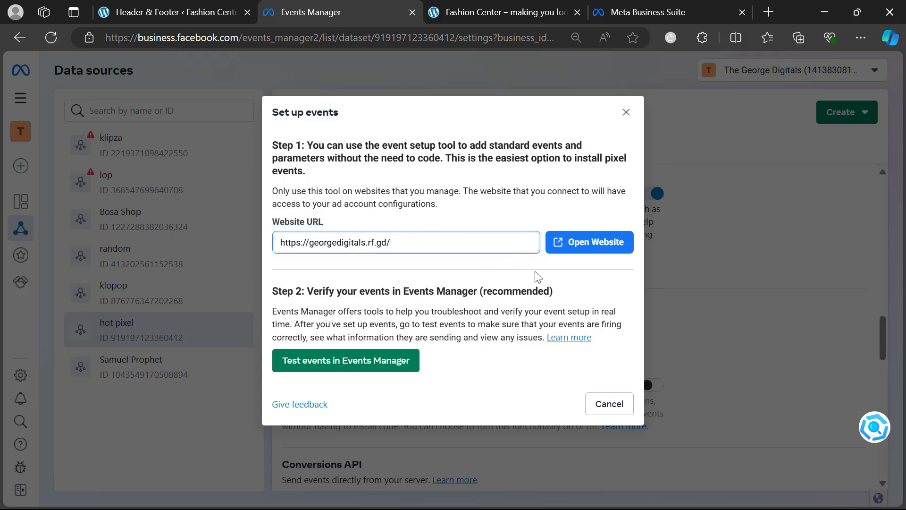
left_click(599, 249)
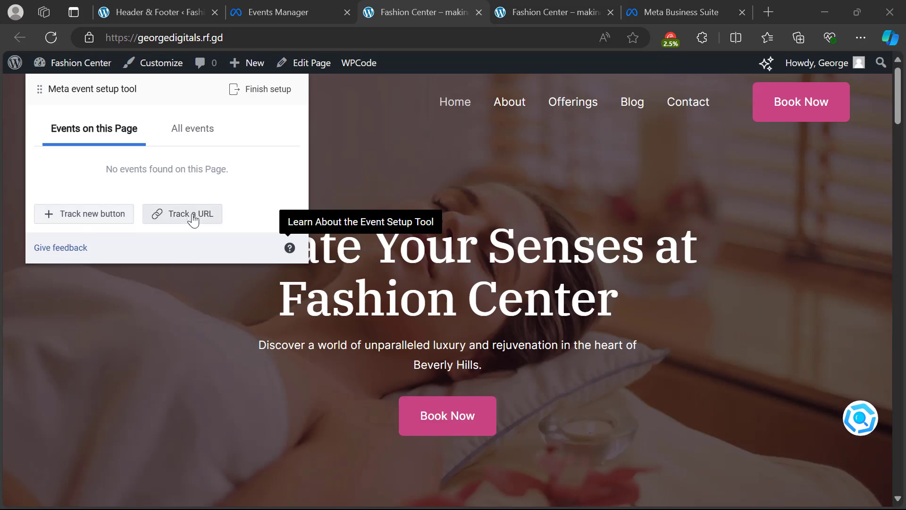
- Track the hero Book Now button as a Lead event with Don't include value, and confirm
left_click(105, 218)
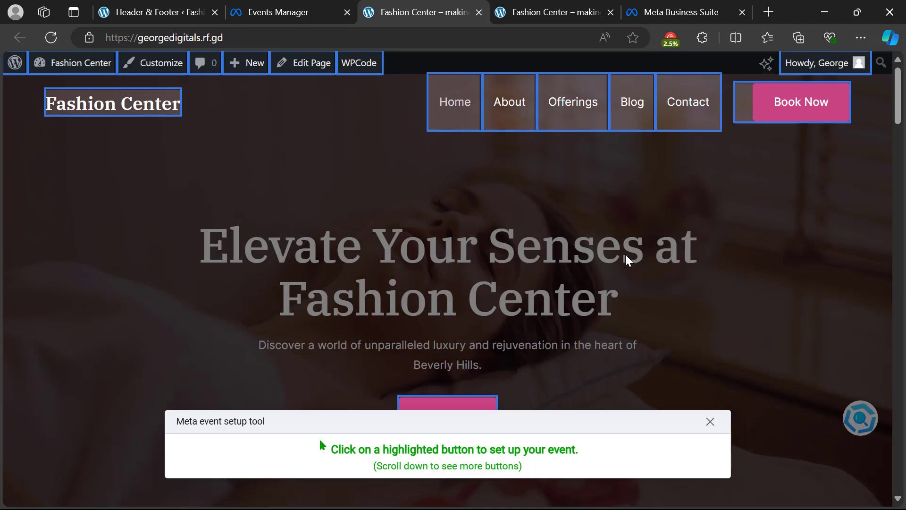
left_click(466, 405)
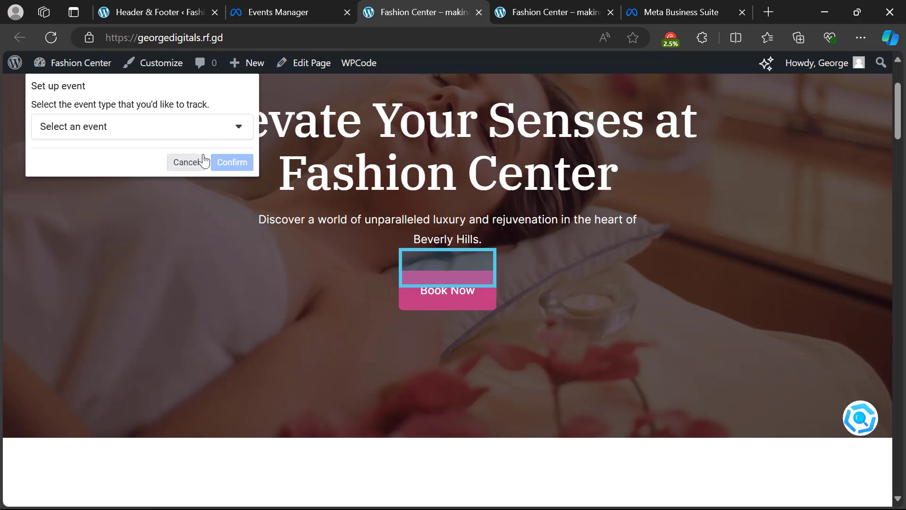
left_click(180, 126)
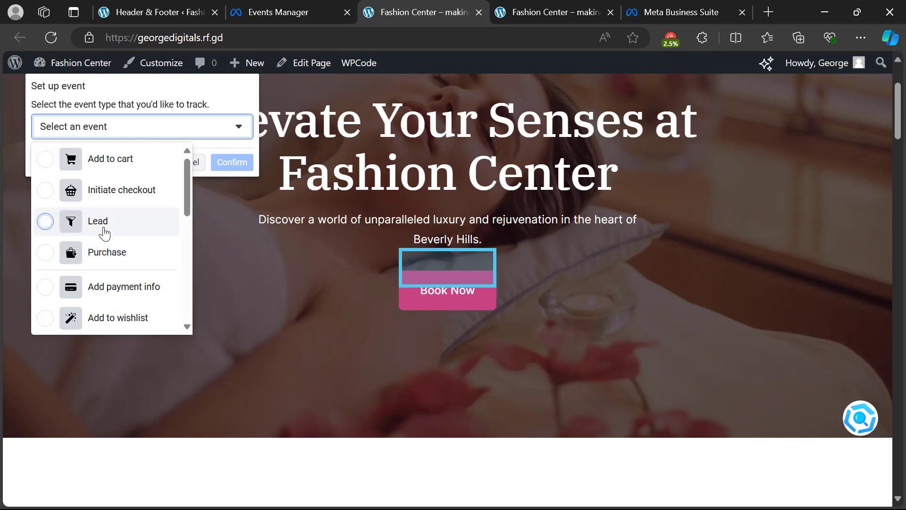
left_click(104, 231)
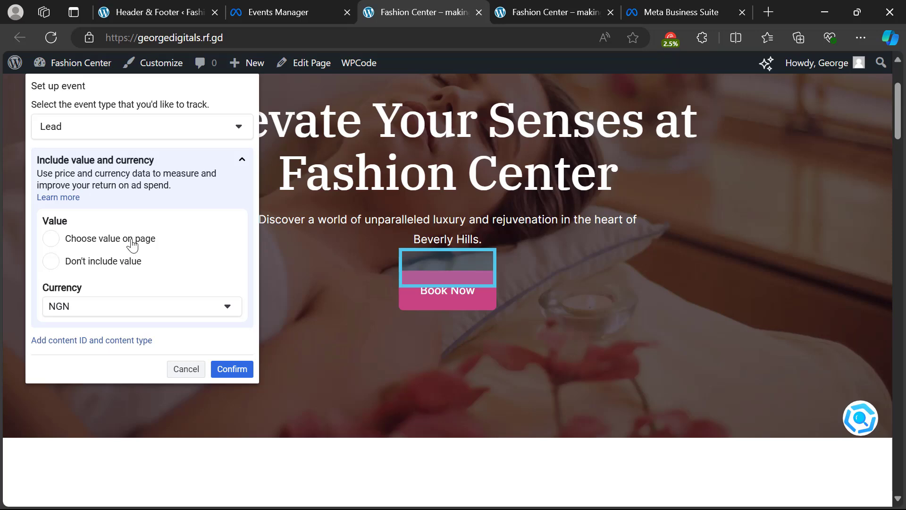
left_click(51, 238)
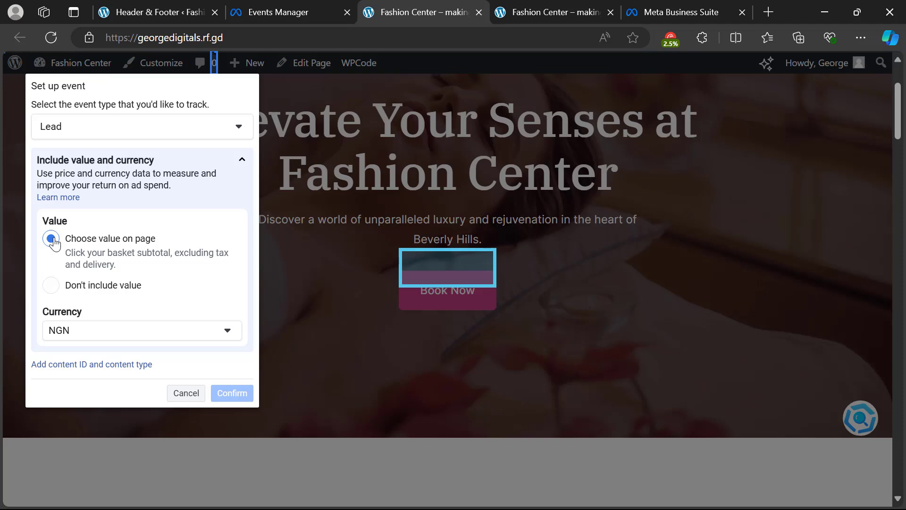
scroll(161, 244, "down", 1)
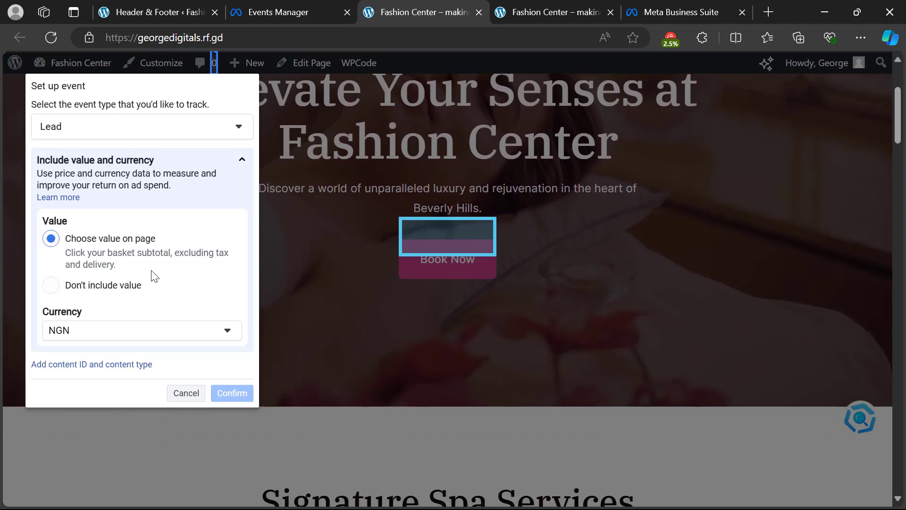
left_click(125, 287)
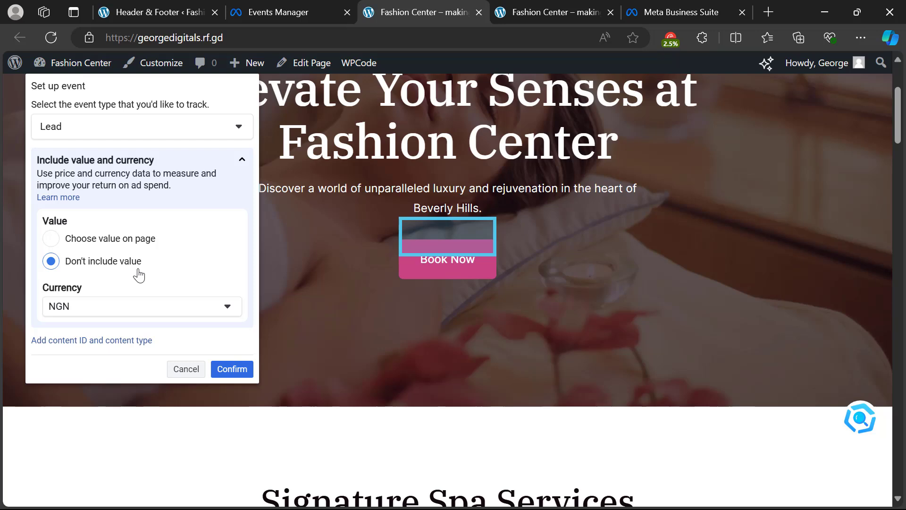
left_click(239, 370)
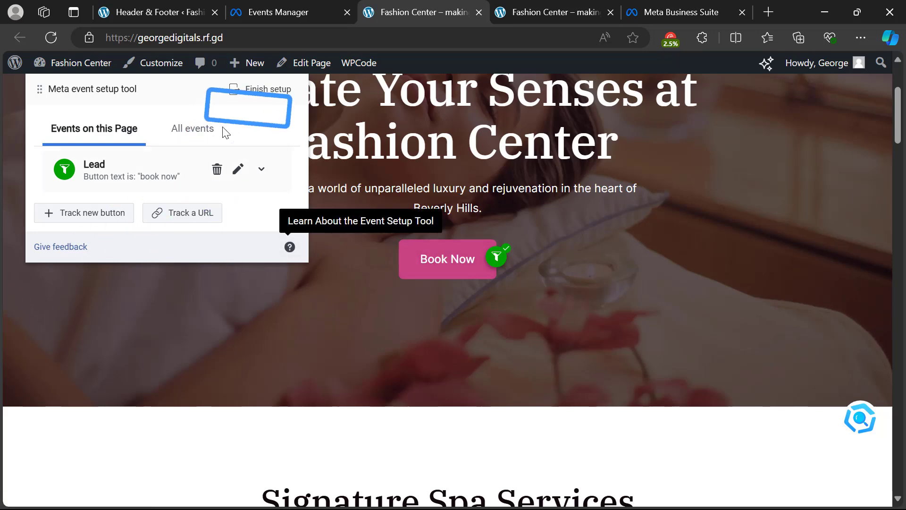
- Finish the event setup, submit Yes feedback, and close the tool with Done
left_click(247, 98)
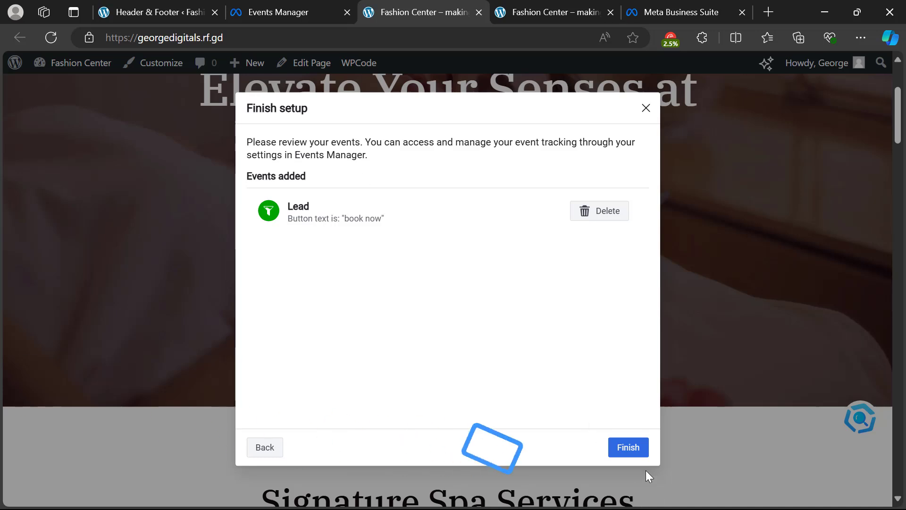
left_click(628, 448)
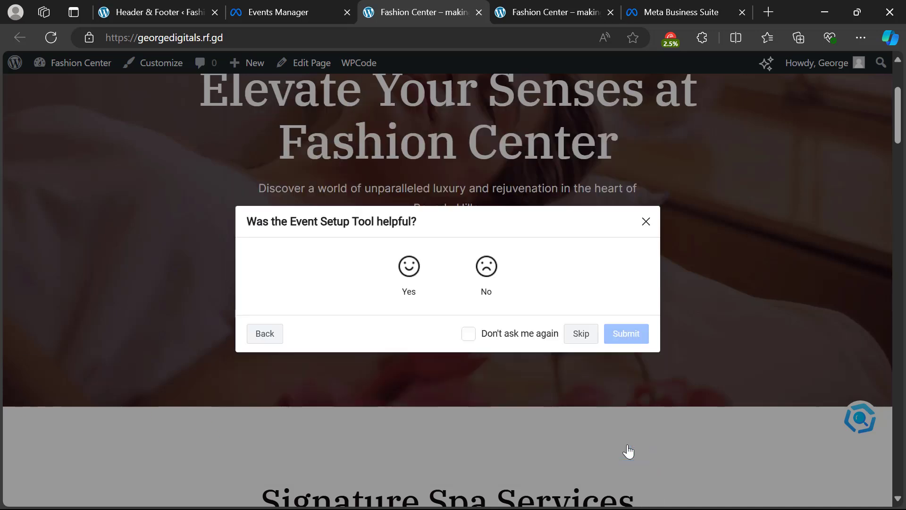
left_click(407, 283)
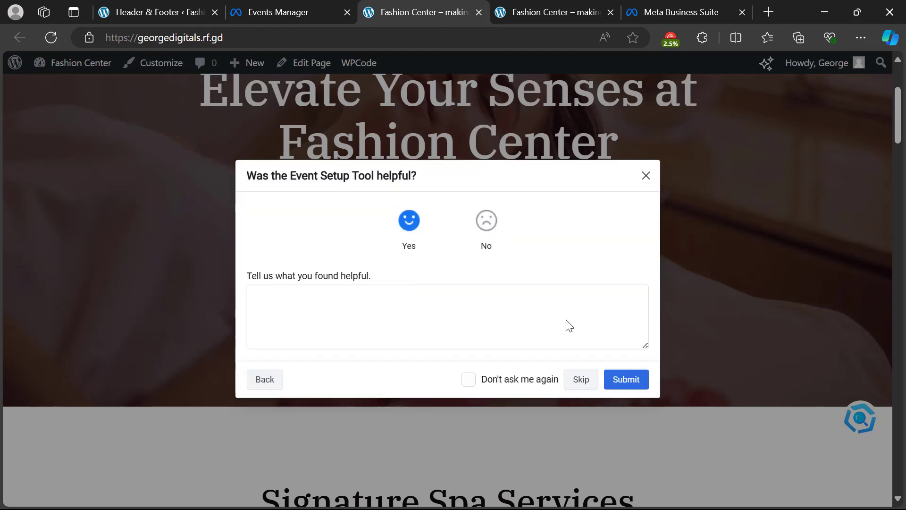
left_click(618, 378)
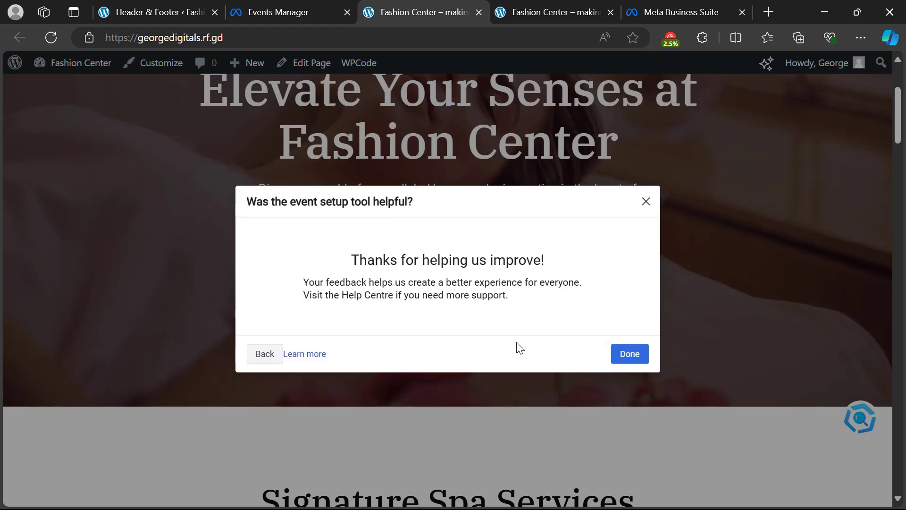
left_click(614, 357)
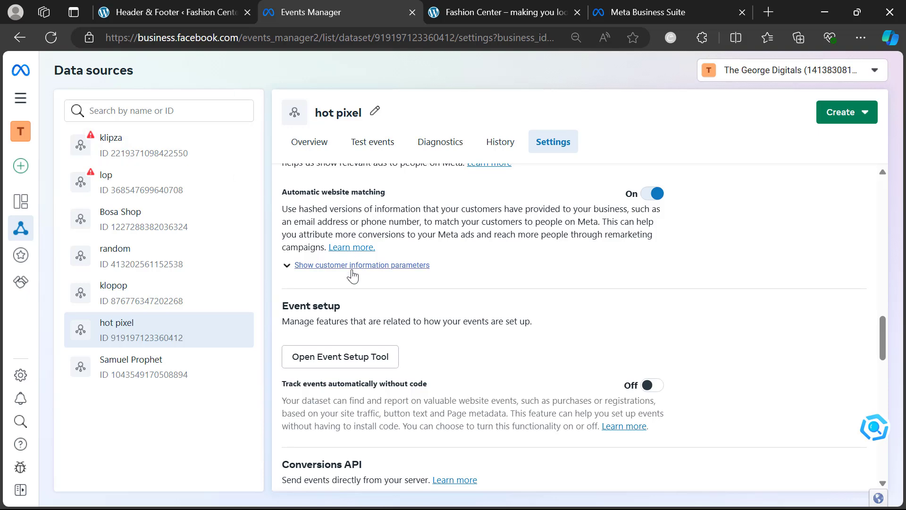
- Reload hot pixel's Overview and check the Event activity chart and events table
scroll(351, 271, "up", 2)
scroll(353, 274, "up", 3)
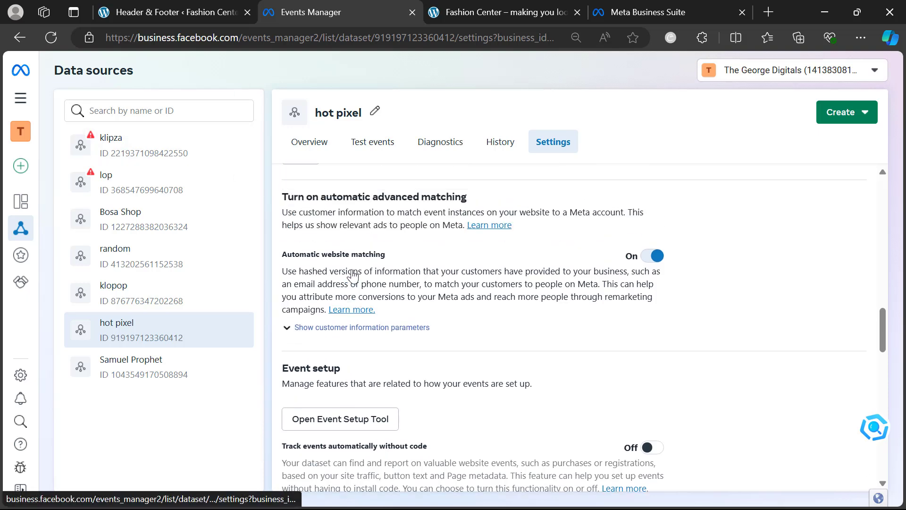
left_click(322, 145)
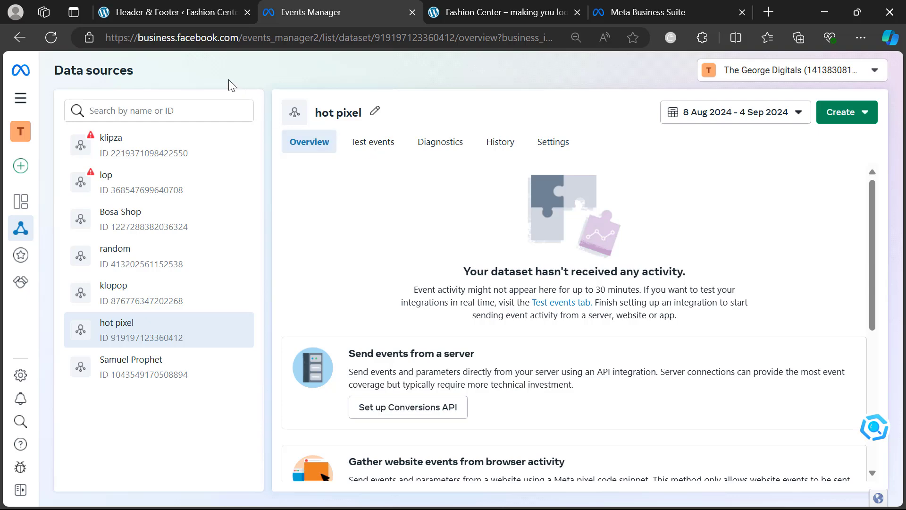
left_click(51, 38)
scroll(634, 242, "down", 3)
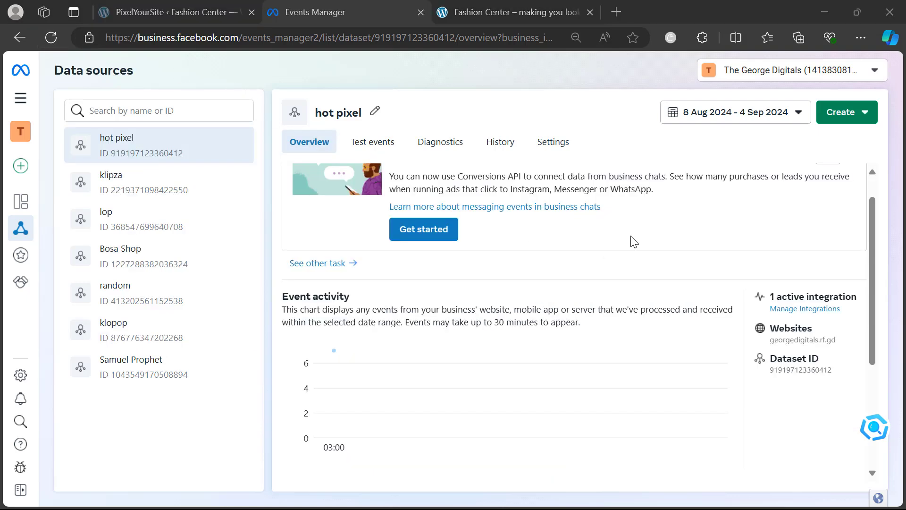
scroll(634, 242, "down", 3)
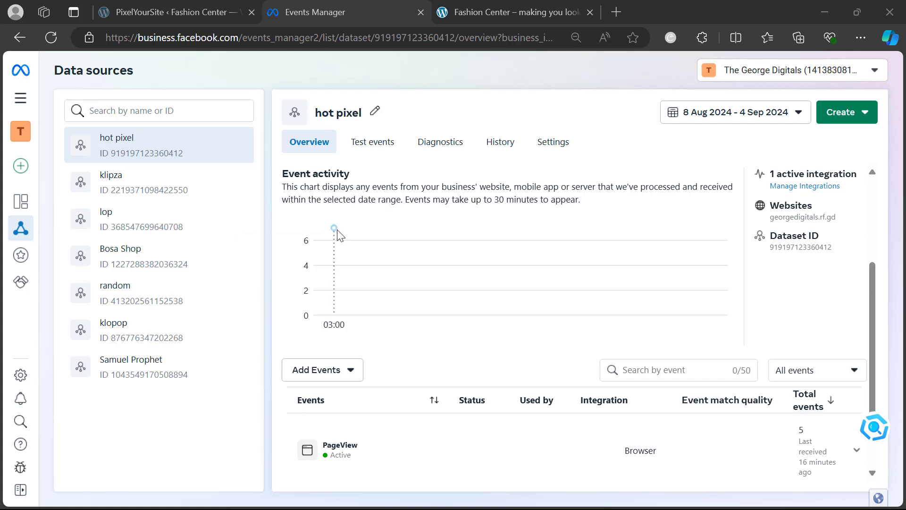
mouse_move(335, 229)
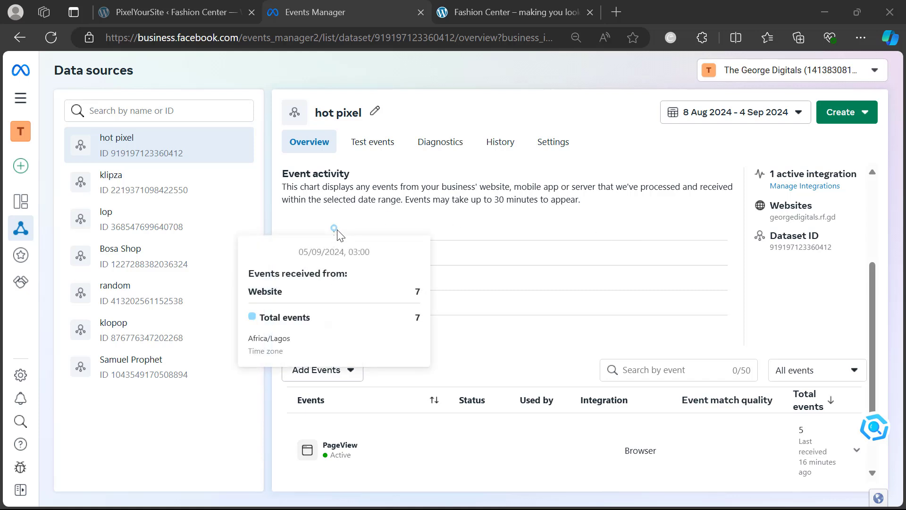
scroll(510, 241, "down", 1)
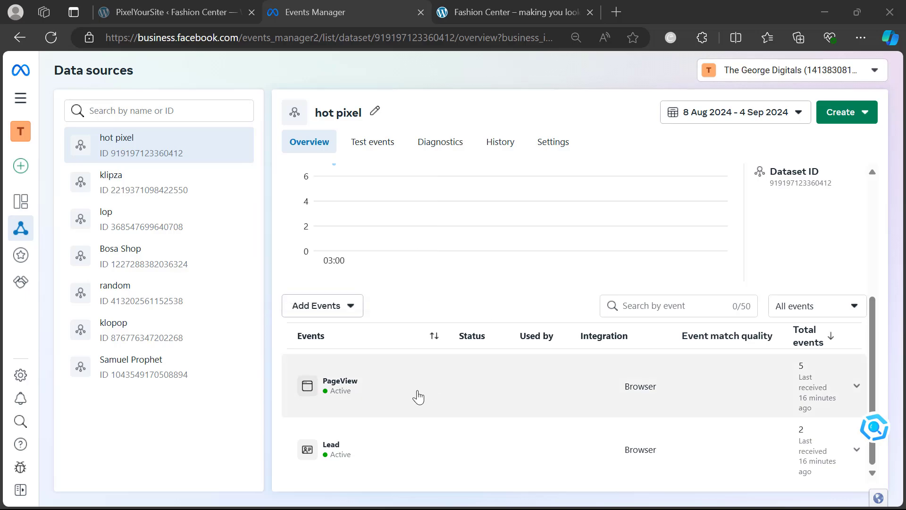
scroll(297, 166, "up", 3)
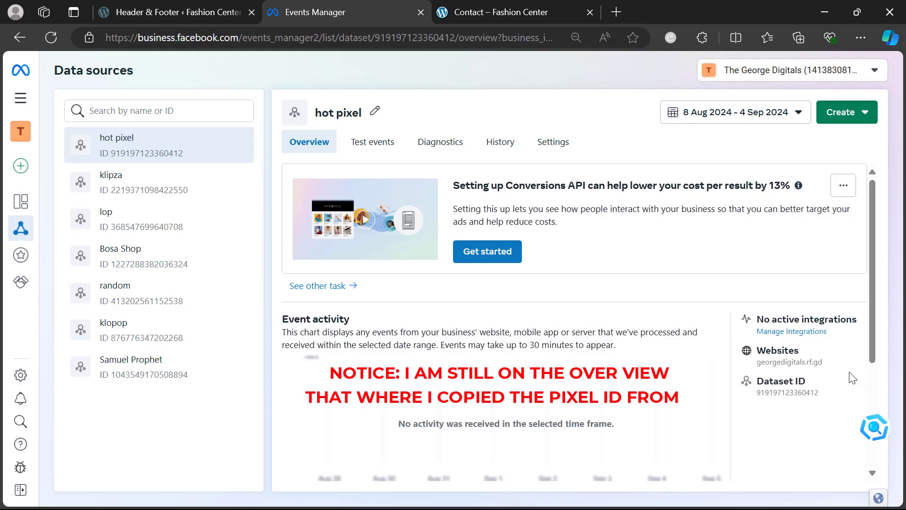
- Copy hot pixel's Dataset ID and return to the WordPress Header & Footer tab
left_click_drag(820, 396, 756, 396)
key("ctrl+c")
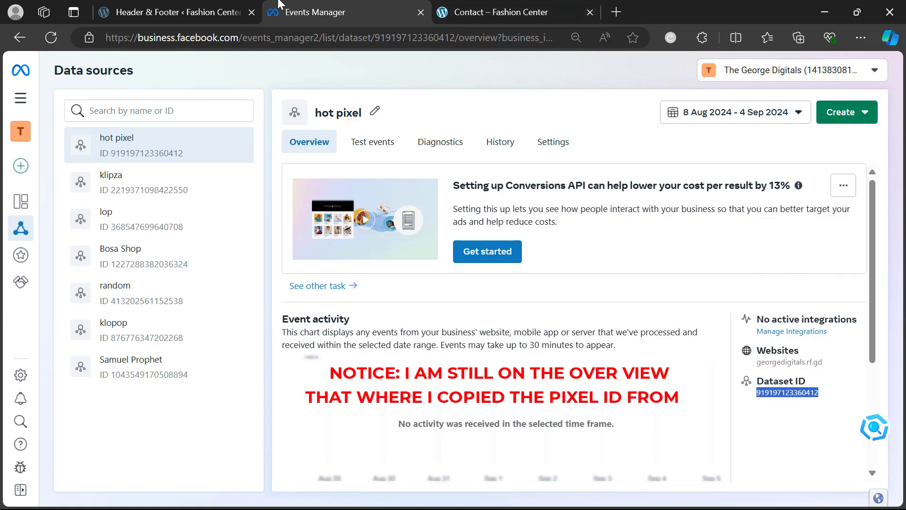
left_click(175, 6)
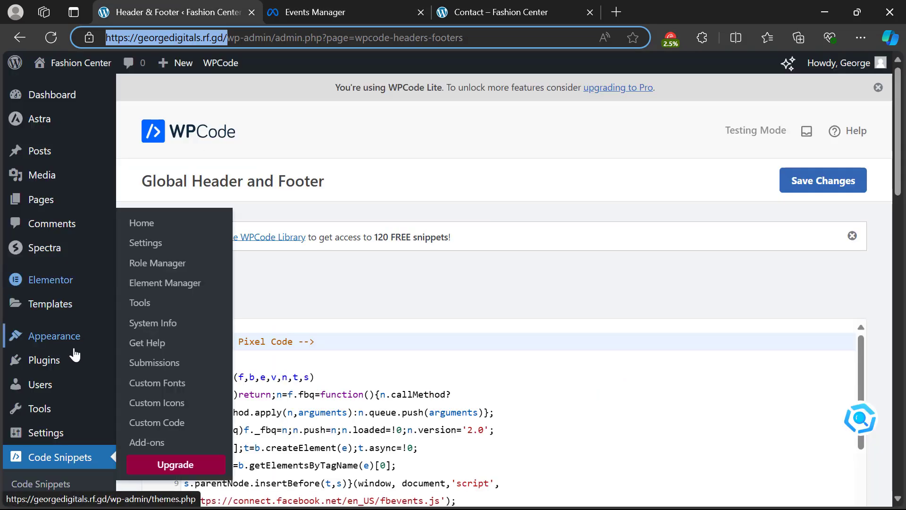
- Go to WordPress's Installed Plugins page from the admin sidebar
scroll(74, 354, "down", 3)
scroll(44, 232, "down", 1)
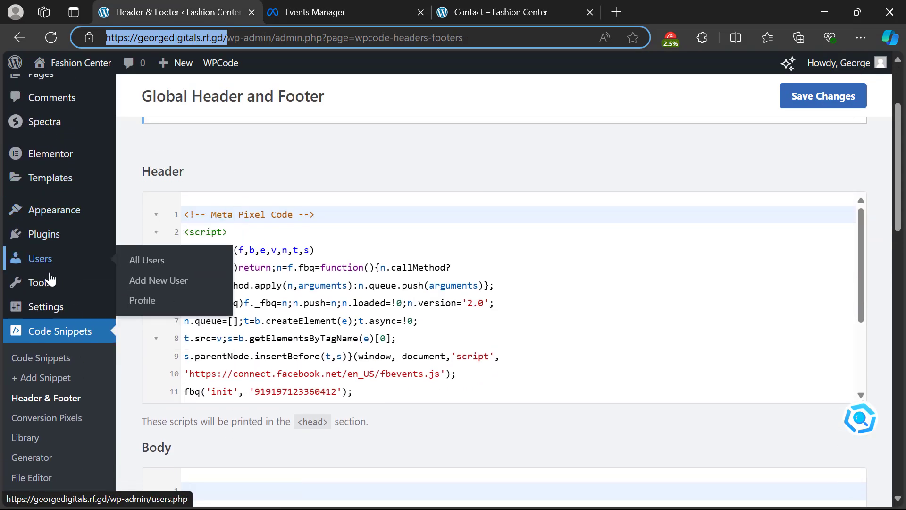
mouse_move(58, 256)
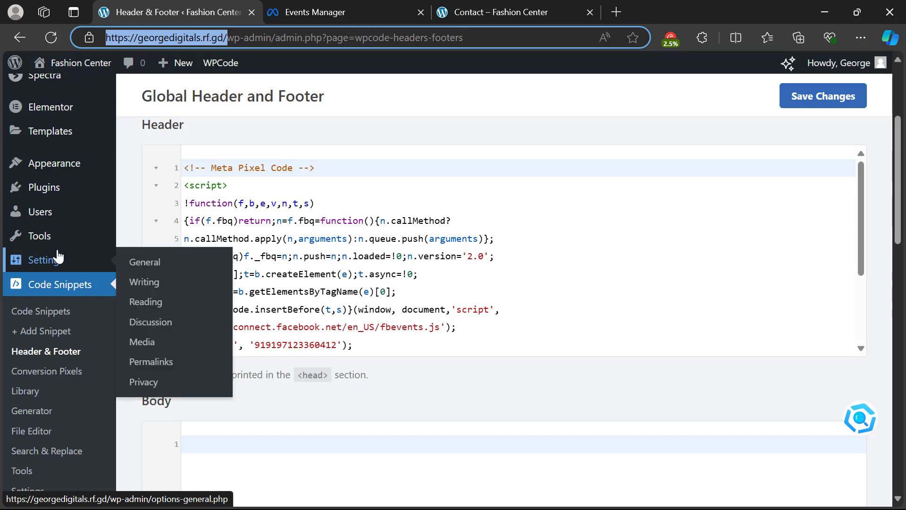
left_click(61, 187)
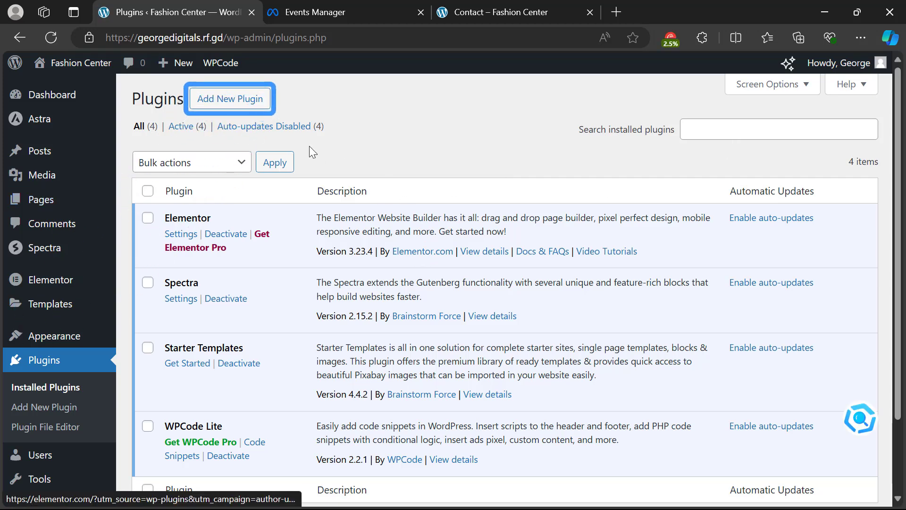
- Search the plugin directory for 'facebook pixel' from Add New Plugin
left_click(201, 98)
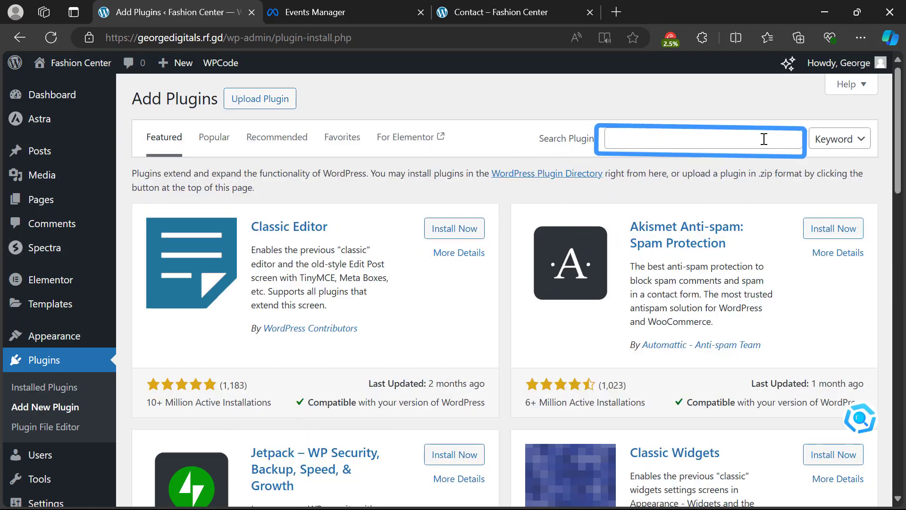
left_click(764, 138)
type("facebook pixel")
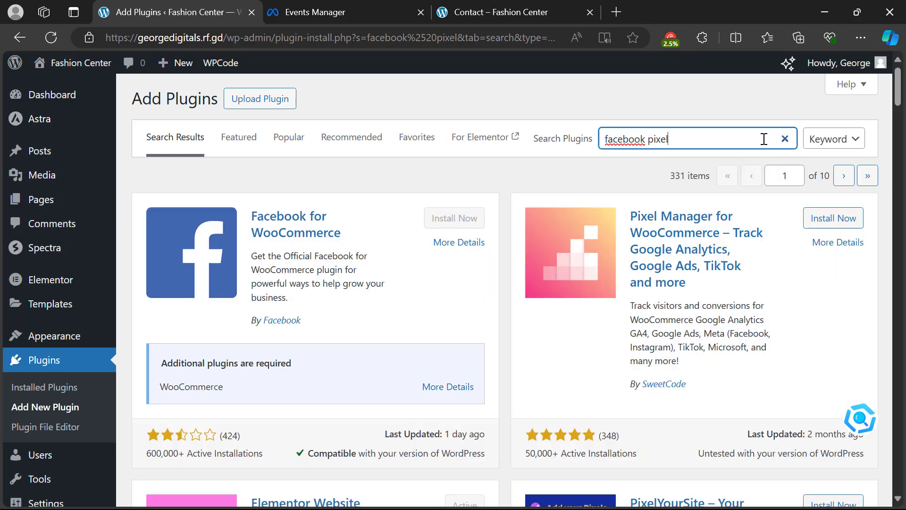
- Install and activate the PixelYourSite plugin
scroll(724, 233, "down", 5)
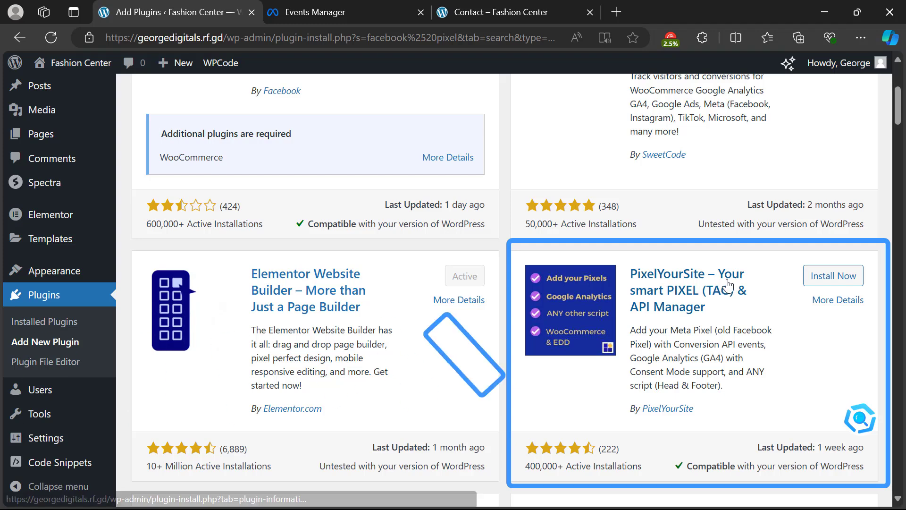
left_click(816, 279)
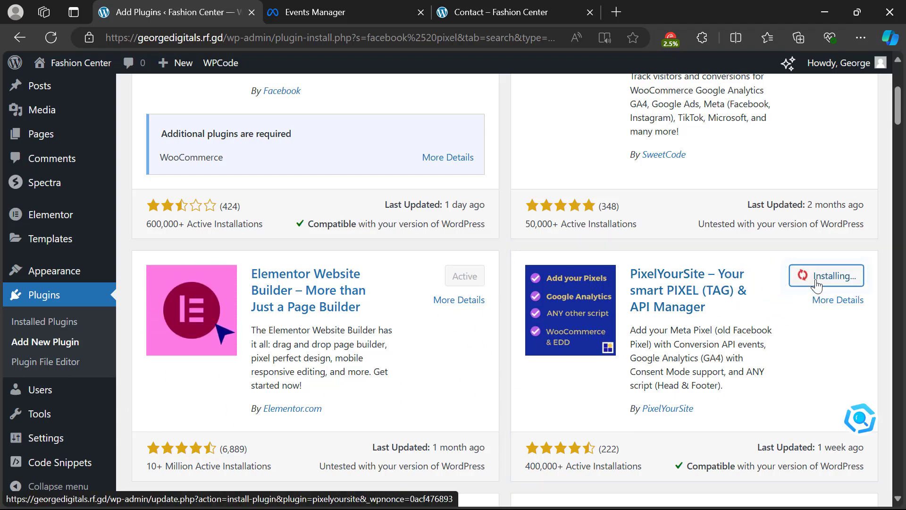
left_click(817, 282)
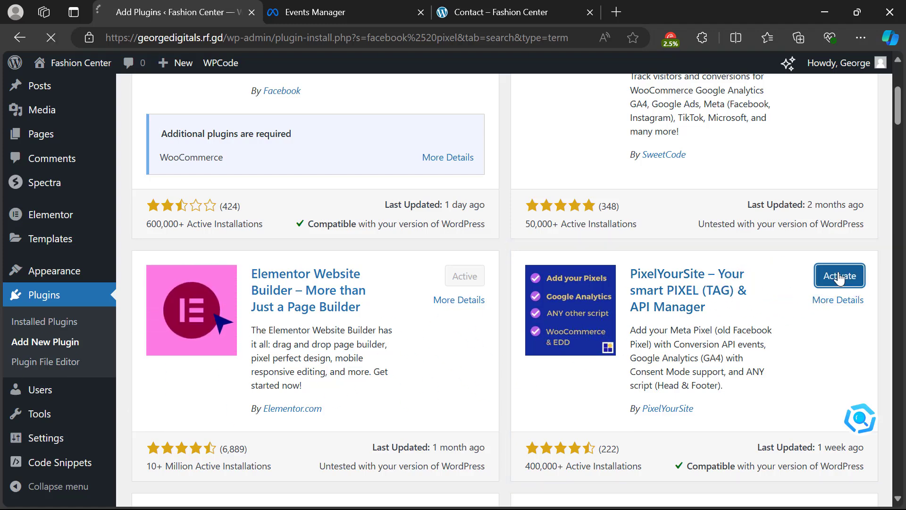
scroll(29, 338, "down", 5)
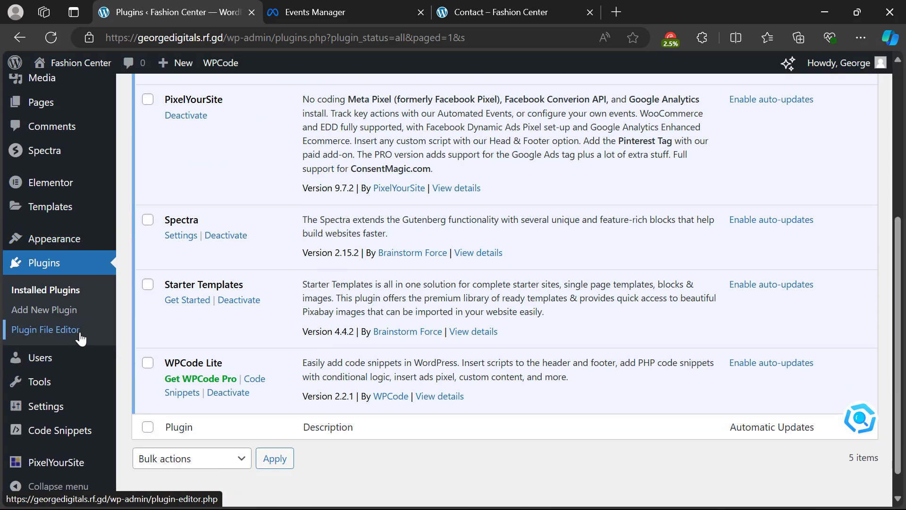
- In PixelYourSite's Meta Pixel settings, switch on Conversion API and Advanced Matching
mouse_move(50, 465)
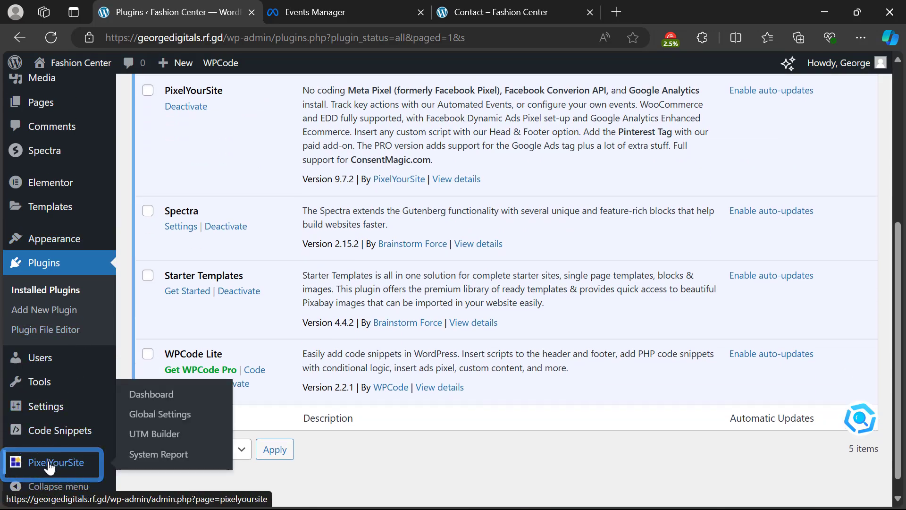
left_click(50, 463)
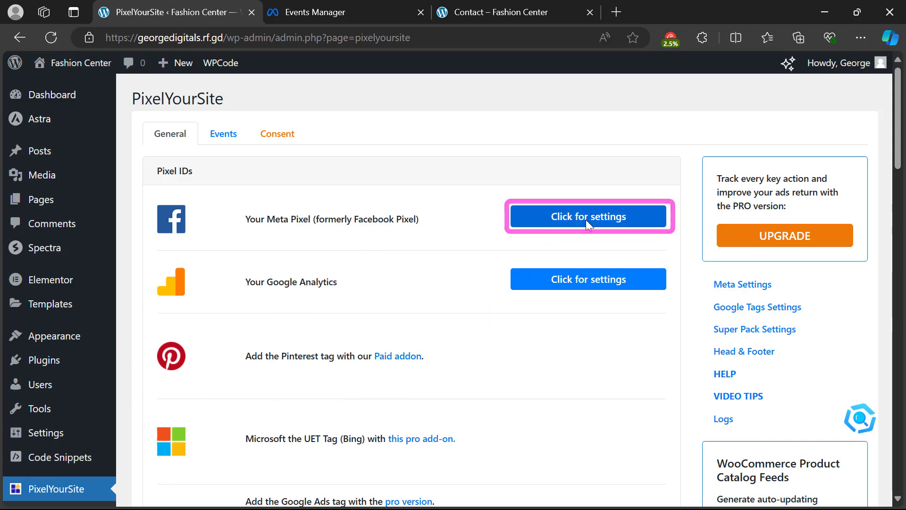
left_click(571, 216)
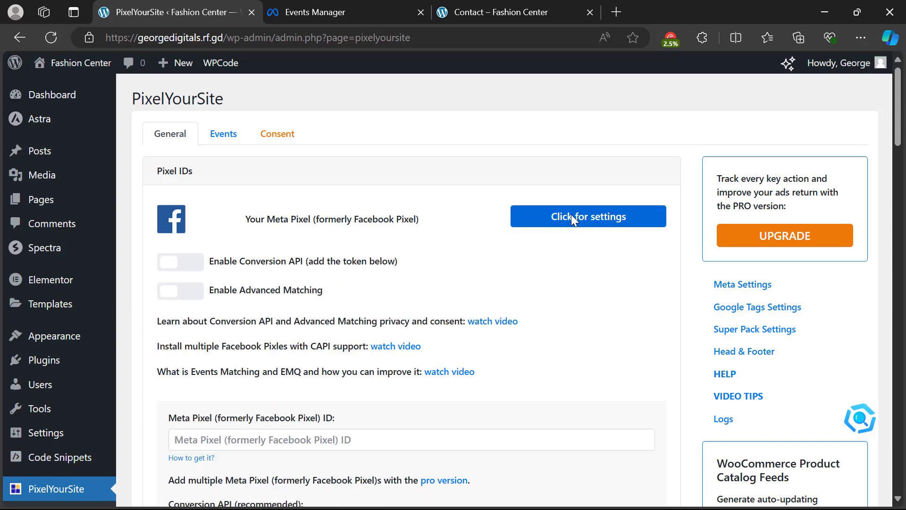
left_click(181, 262)
left_click(182, 290)
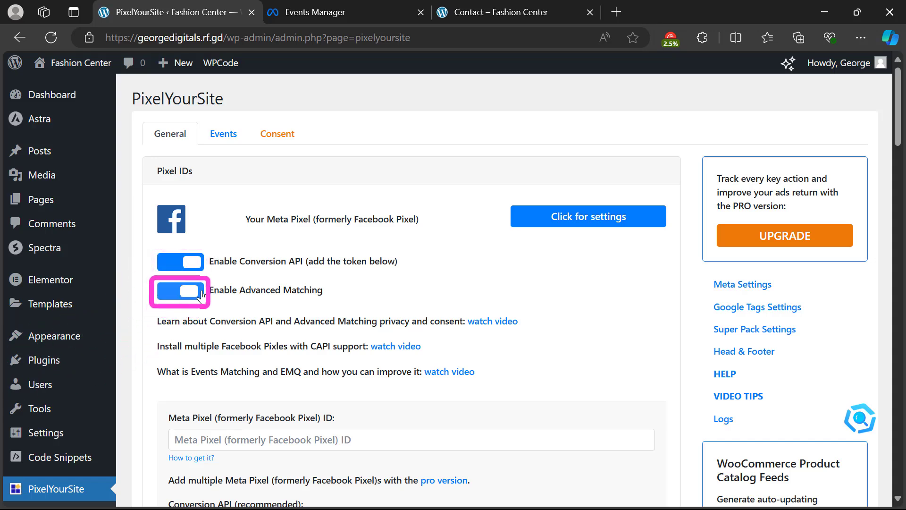
scroll(228, 285, "down", 3)
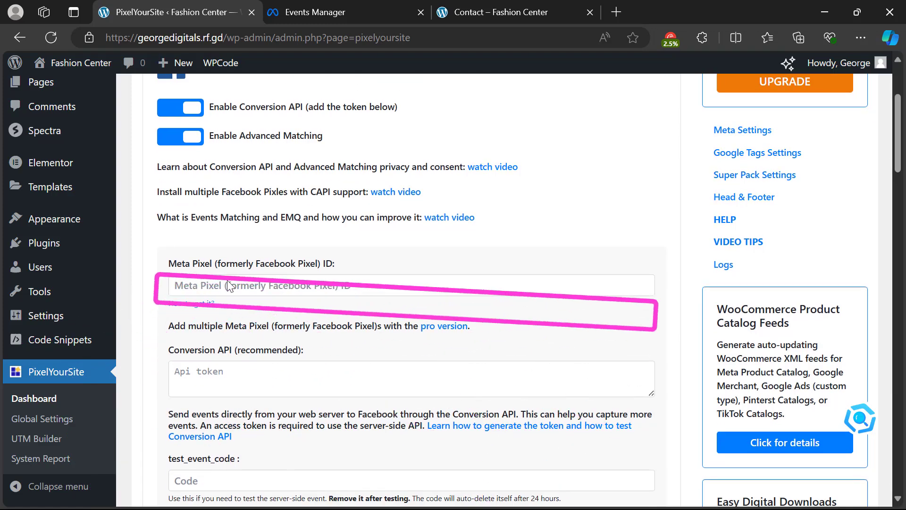
left_click(229, 284)
key("ctrl+v")
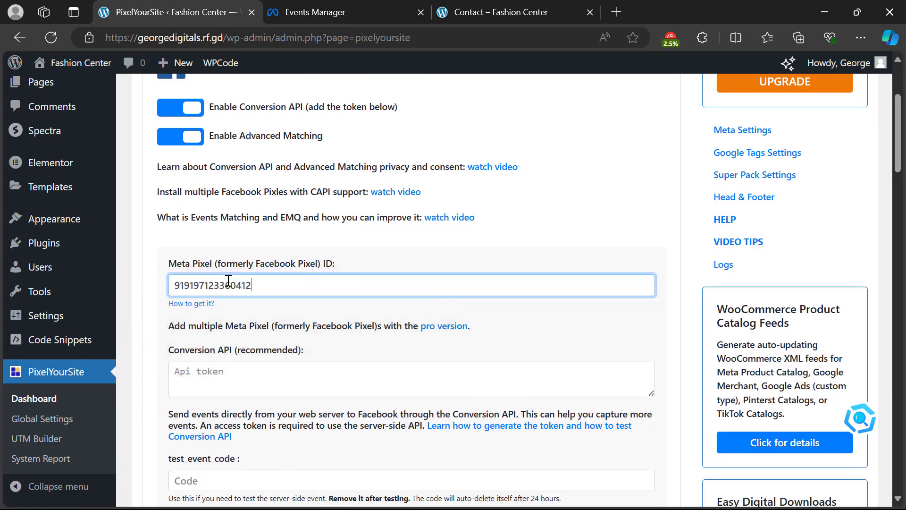
scroll(228, 250, "down", 1)
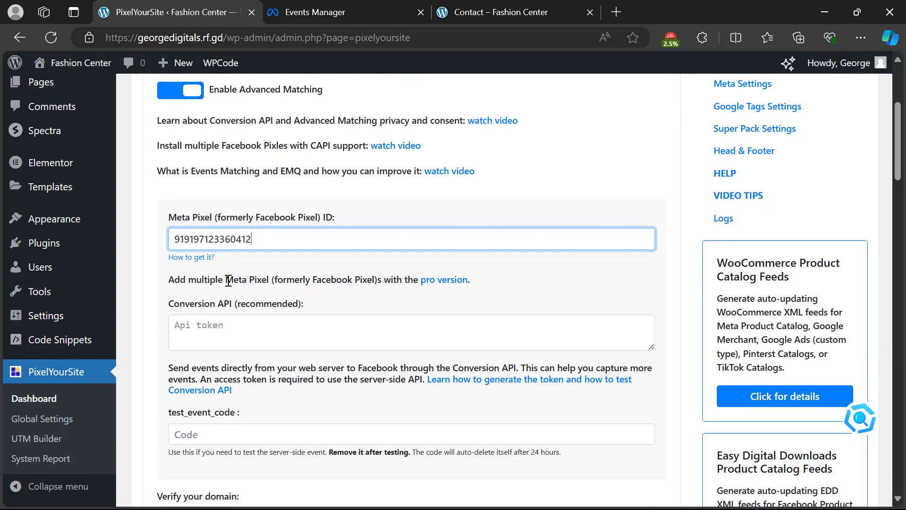
left_click(304, 217)
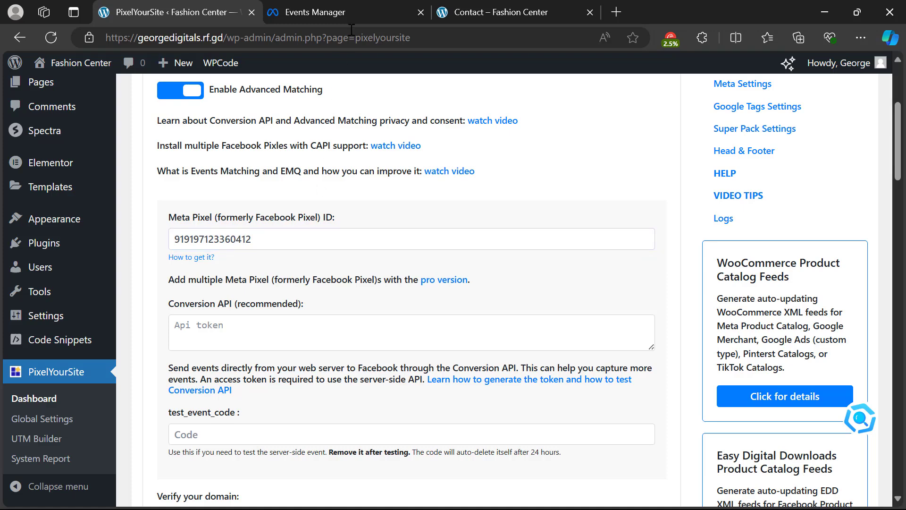
- Generate a Conversions API access token in hot pixel's Settings and copy it
left_click(356, 8)
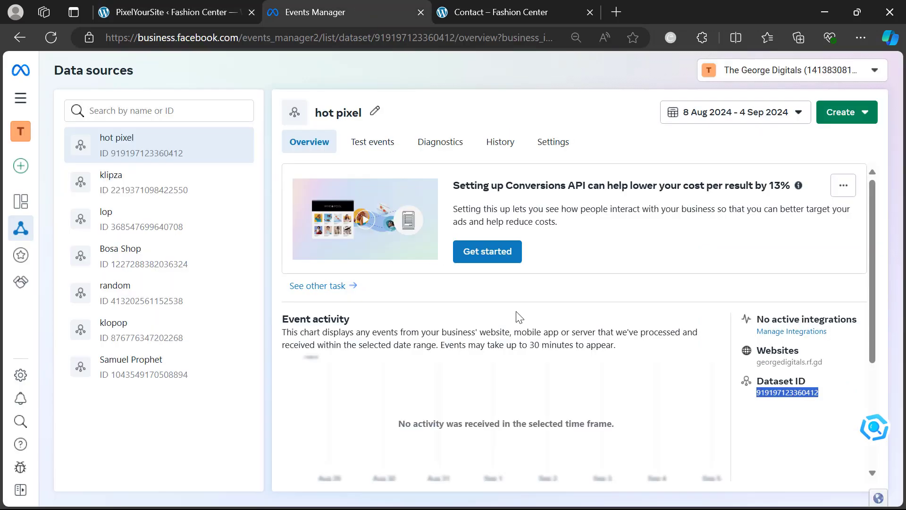
left_click(553, 150)
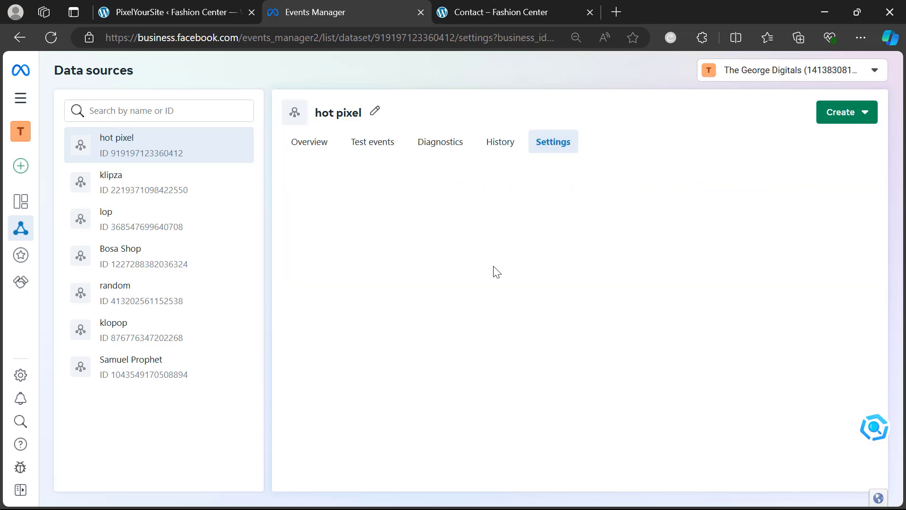
scroll(497, 272, "down", 5)
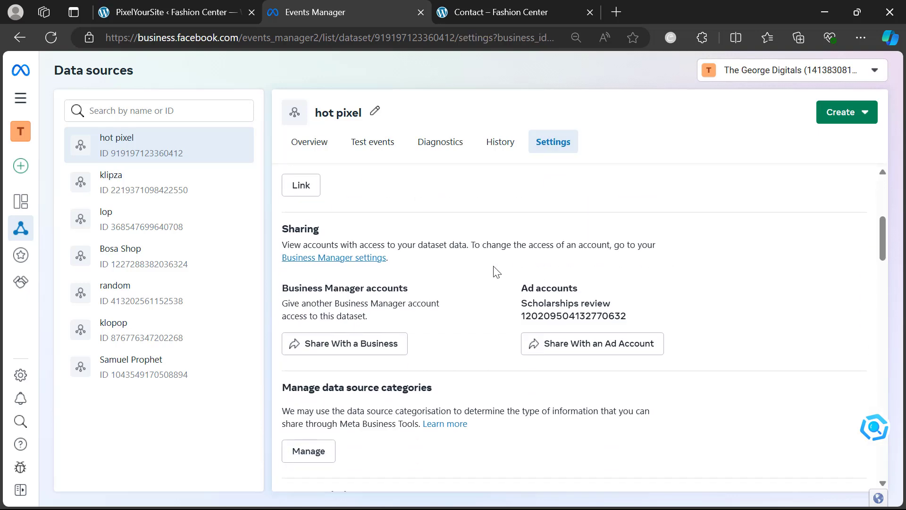
scroll(497, 272, "down", 10)
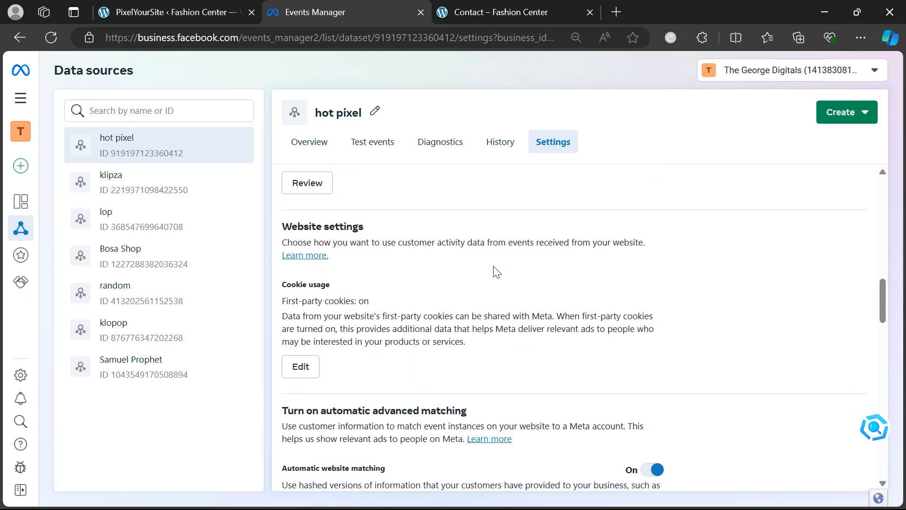
scroll(497, 272, "down", 6)
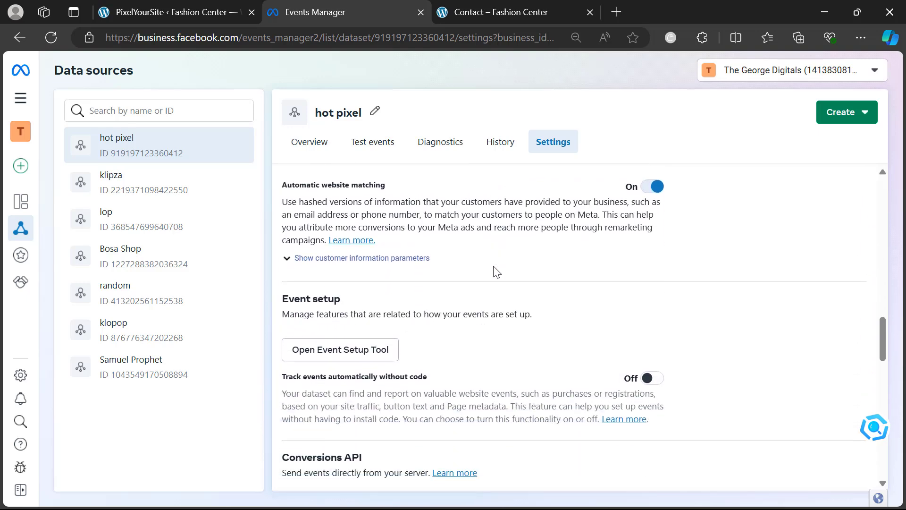
scroll(497, 272, "down", 2)
scroll(415, 353, "down", 2)
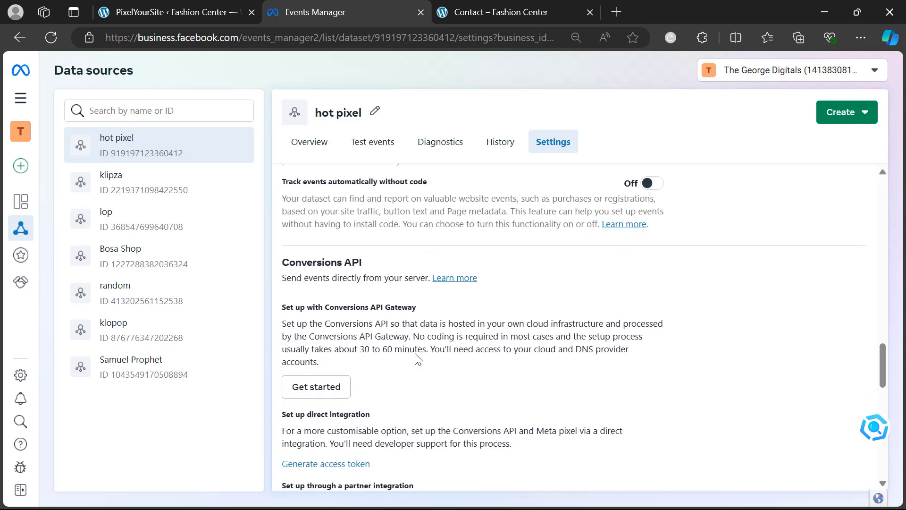
scroll(359, 311, "down", 2)
scroll(359, 312, "down", 1)
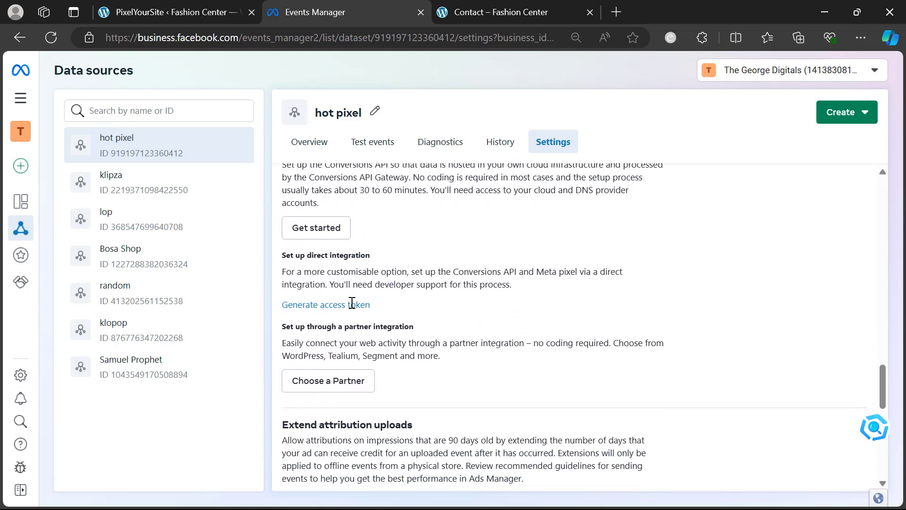
left_click(343, 307)
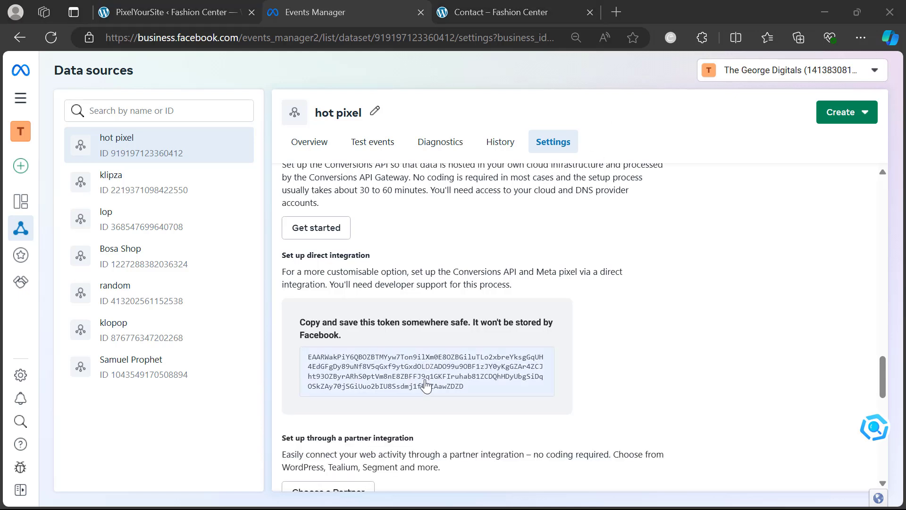
left_click(430, 383)
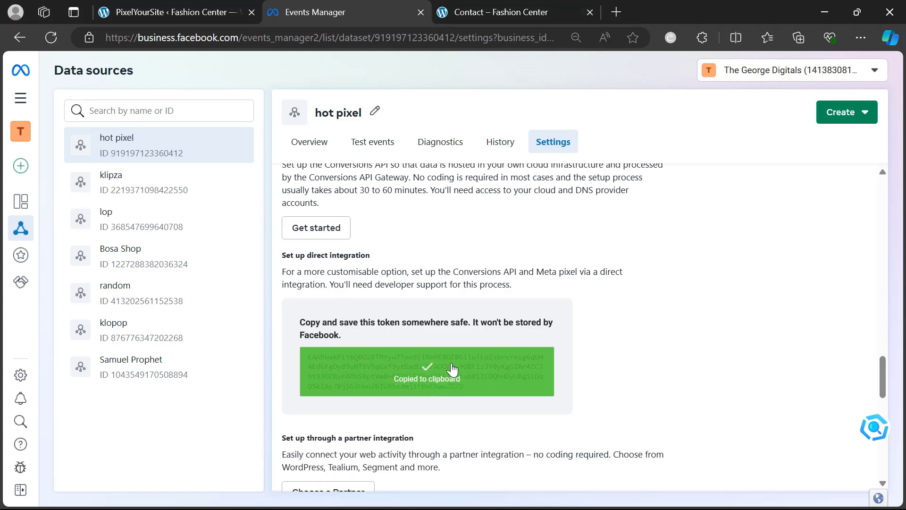
- Paste the access token into PixelYourSite's Conversion API field and save the settings
left_click(150, 9)
left_click(240, 329)
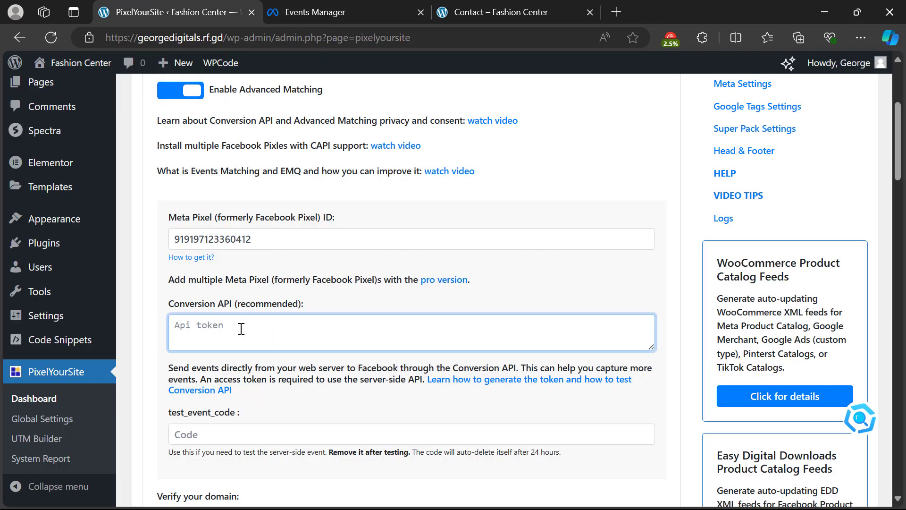
key("ctrl+v")
scroll(240, 329, "down", 6)
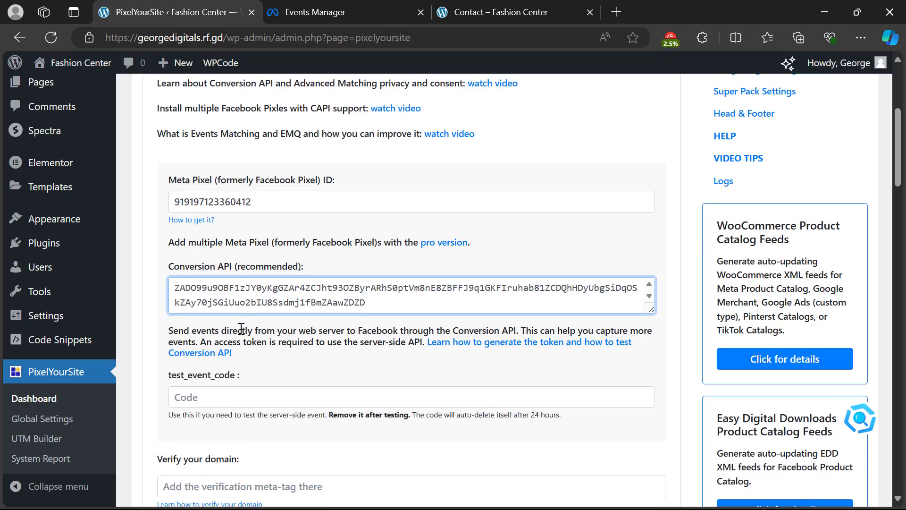
scroll(391, 264, "down", 20)
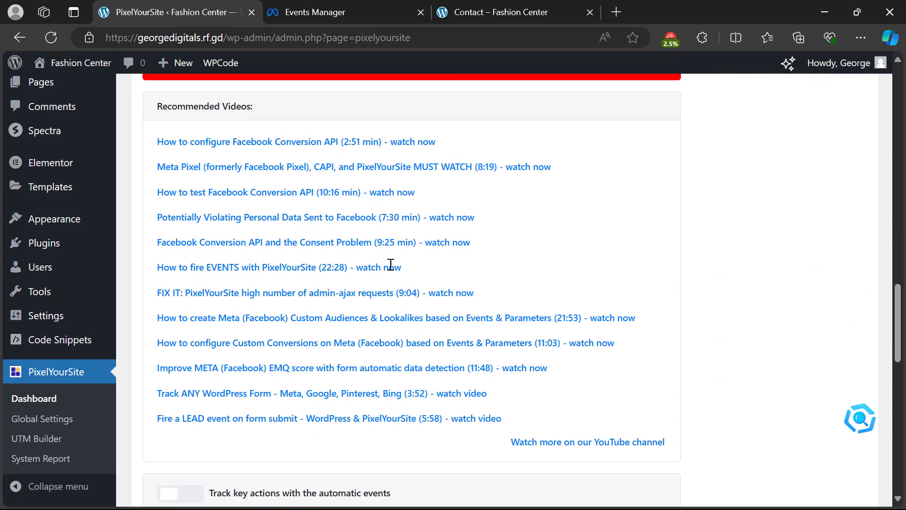
scroll(391, 264, "down", 2)
left_click(385, 416)
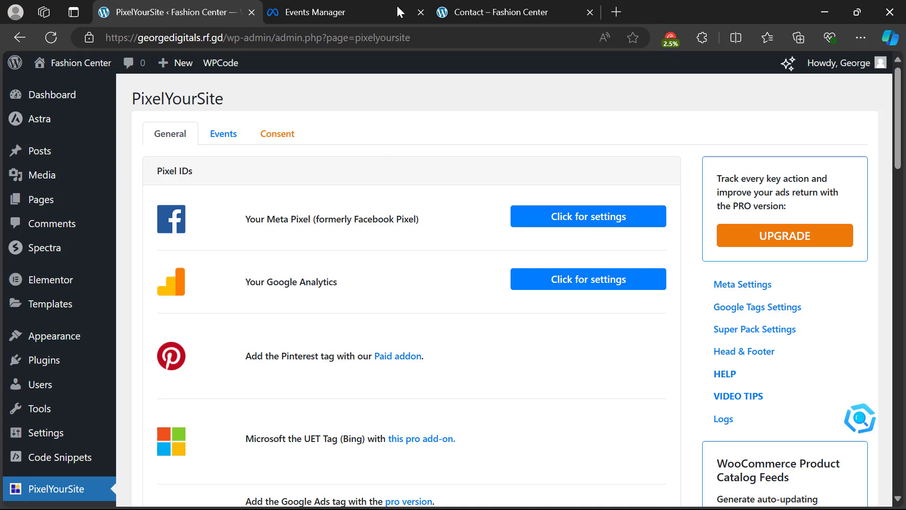
- Open the Event Setup Tool on georgedigitals.rf.gd from hot pixel's Set up events dialog
left_click(376, 1)
scroll(384, 277, "up", 5)
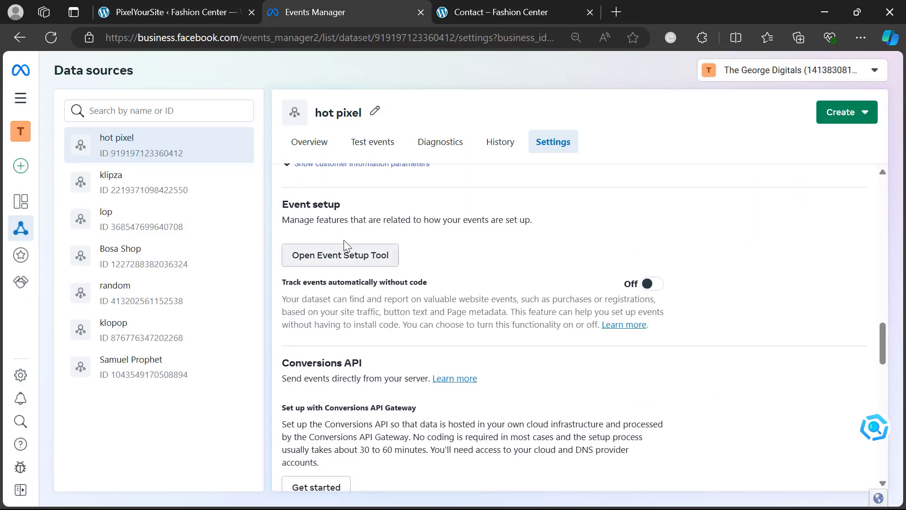
left_click(362, 257)
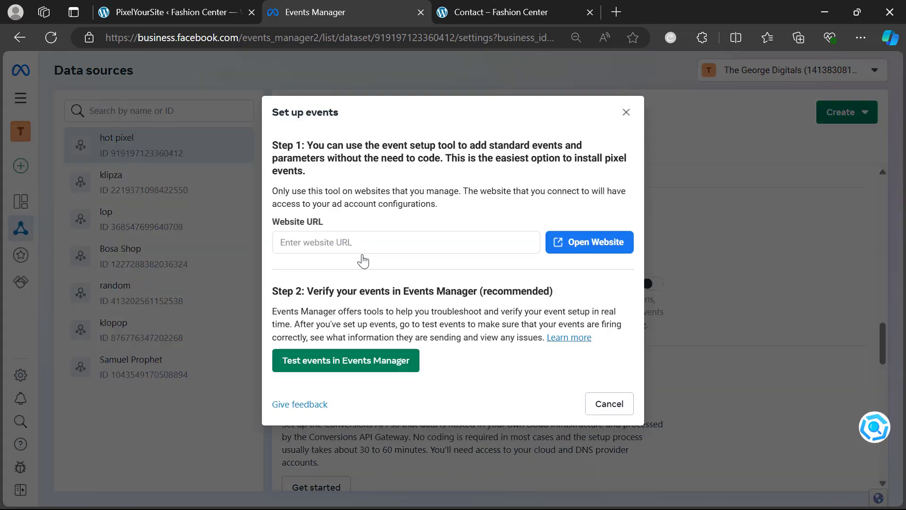
left_click(386, 241)
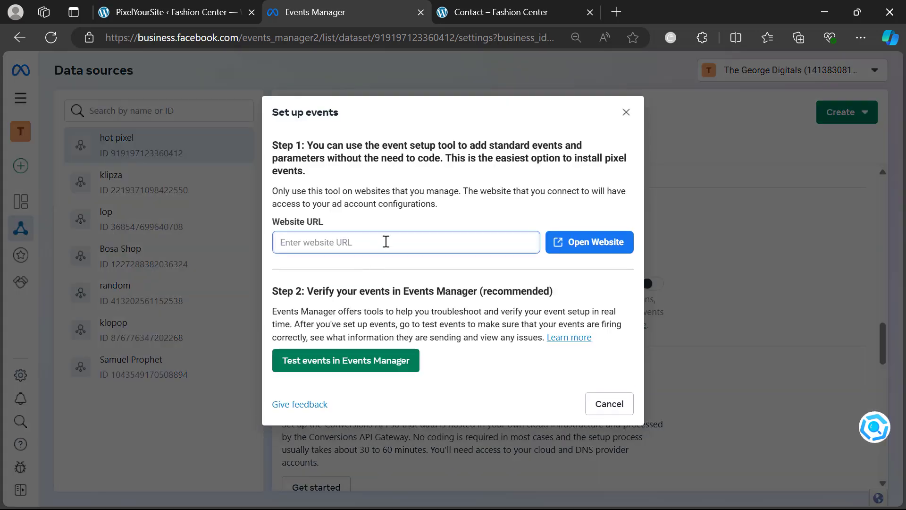
key("ctrl+v")
left_click(576, 242)
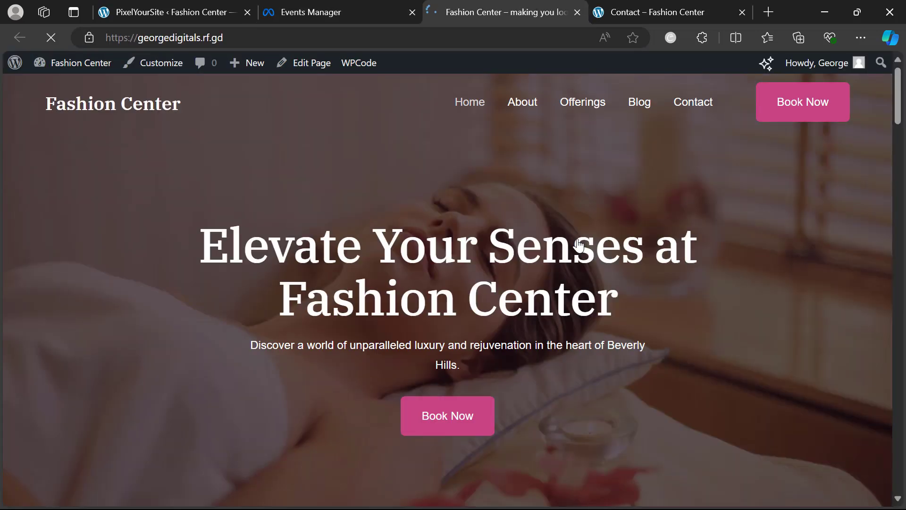
- Track a Lead event on the homepage URL with no value included, and confirm it
scroll(683, 239, "down", 15)
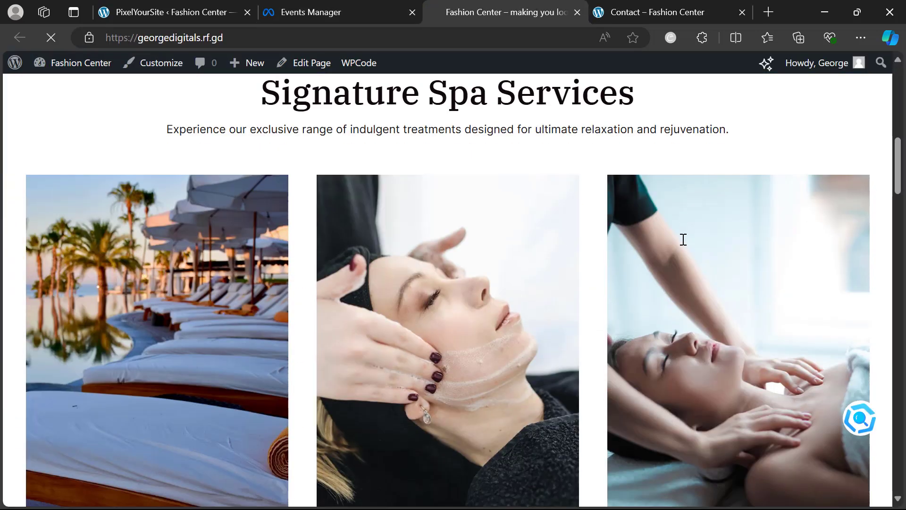
scroll(683, 239, "down", 15)
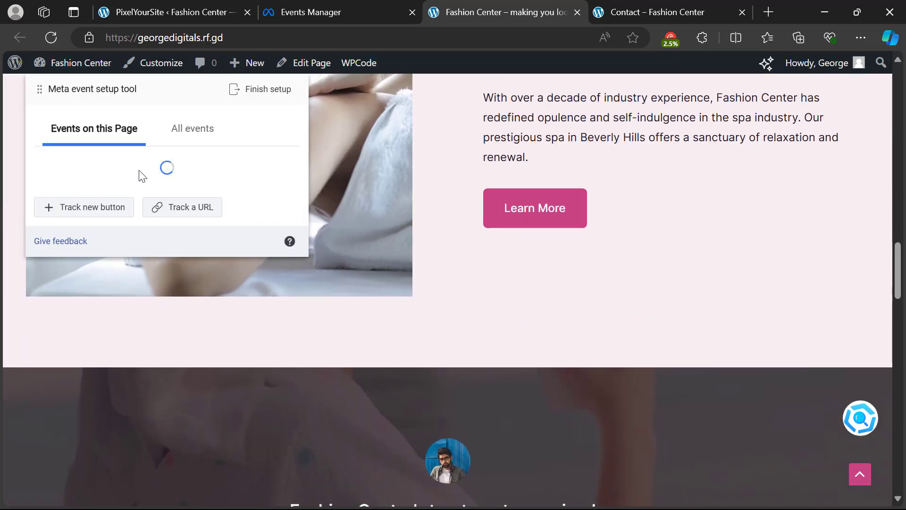
left_click(198, 216)
scroll(455, 162, "up", 20)
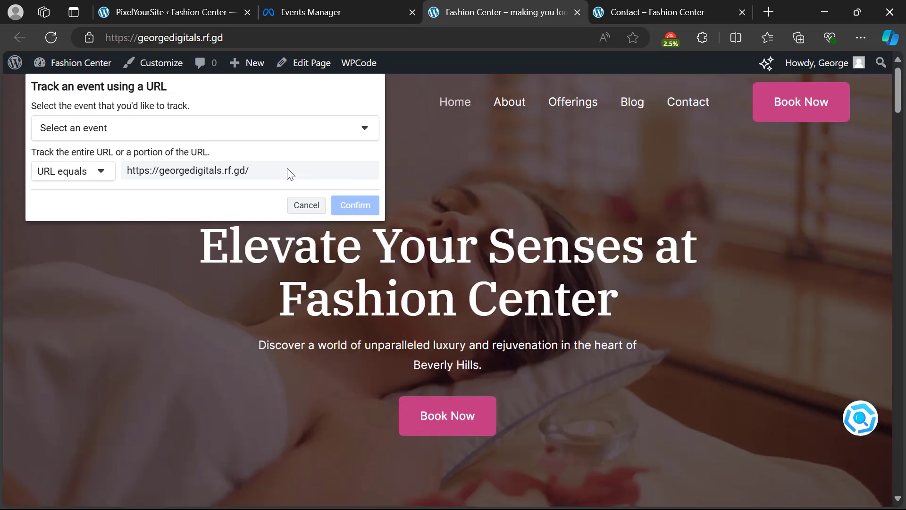
left_click(265, 129)
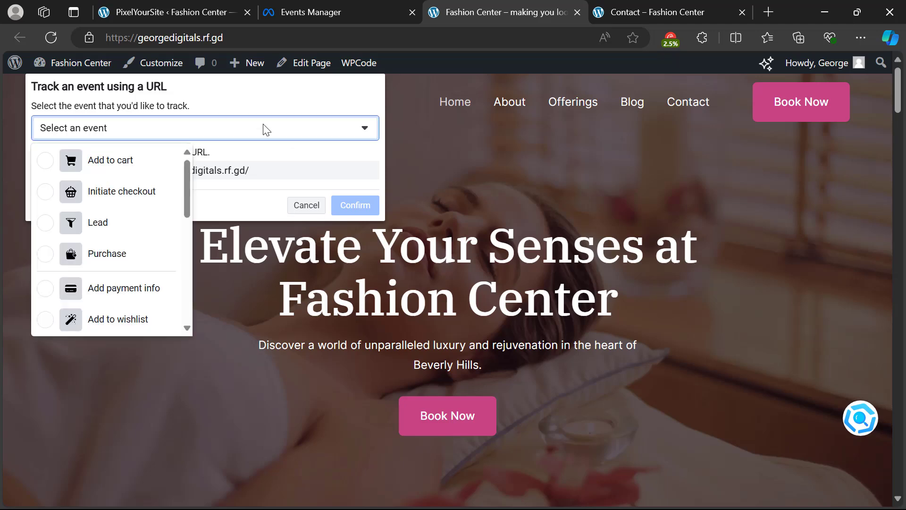
left_click(108, 221)
left_click(124, 294)
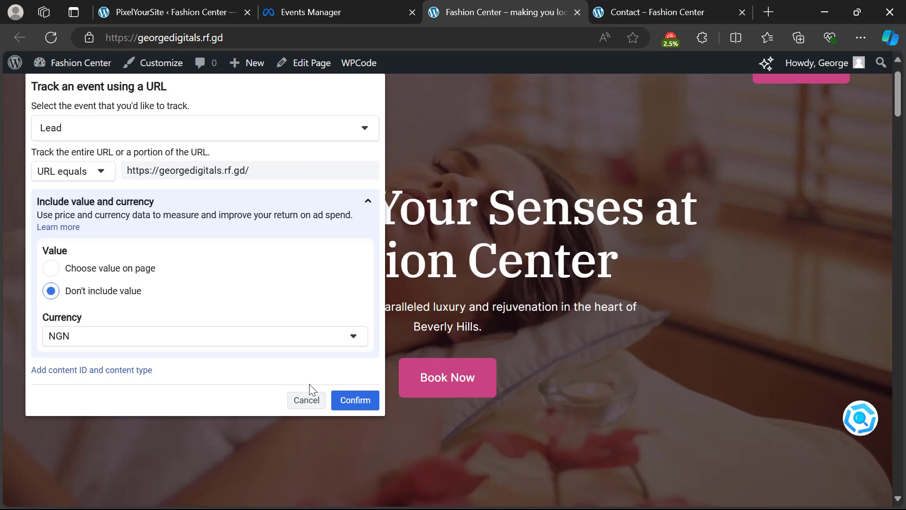
left_click(372, 402)
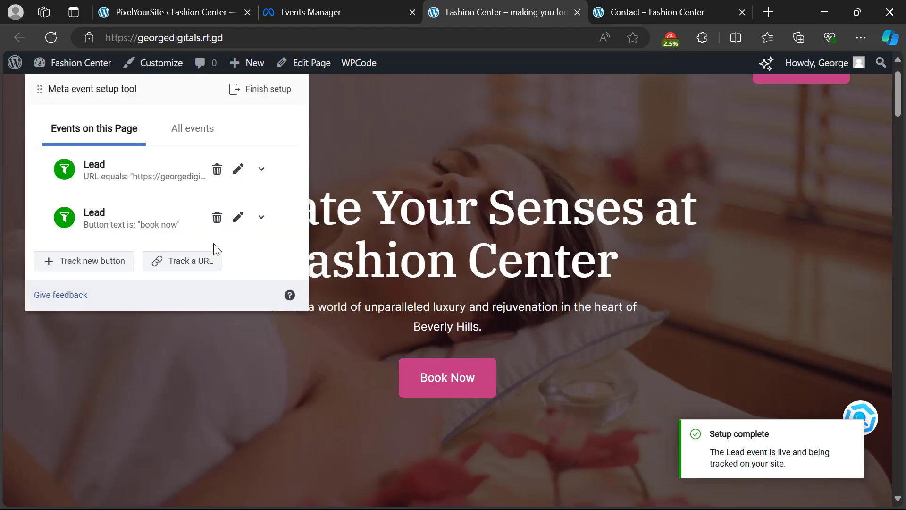
- Finish the event setup and skip the feedback survey
left_click(259, 90)
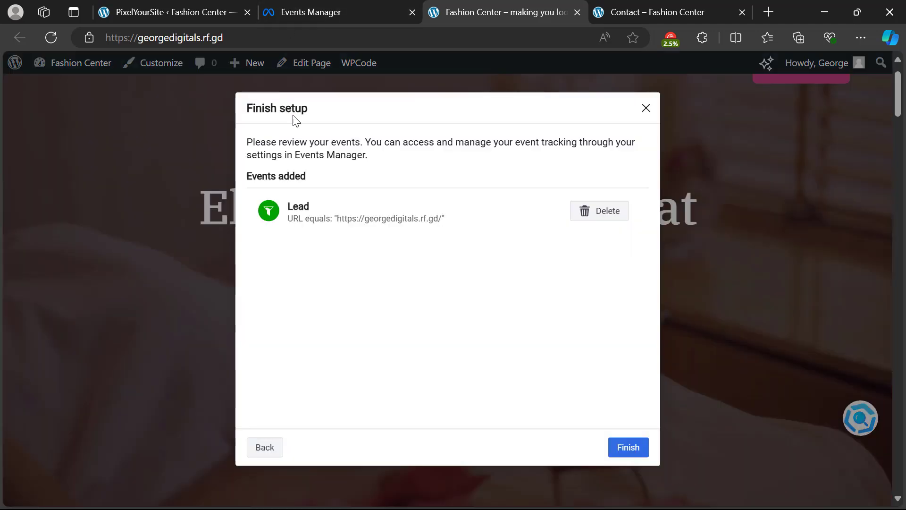
left_click(632, 449)
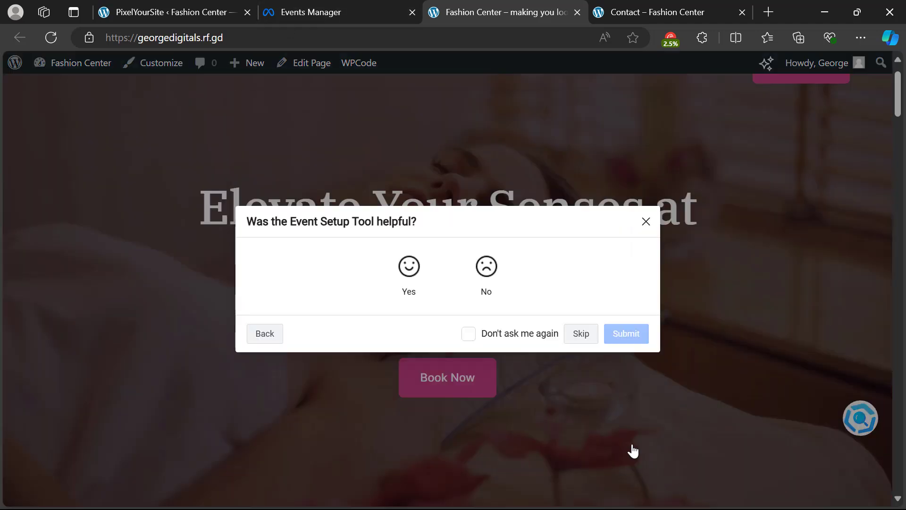
left_click(573, 339)
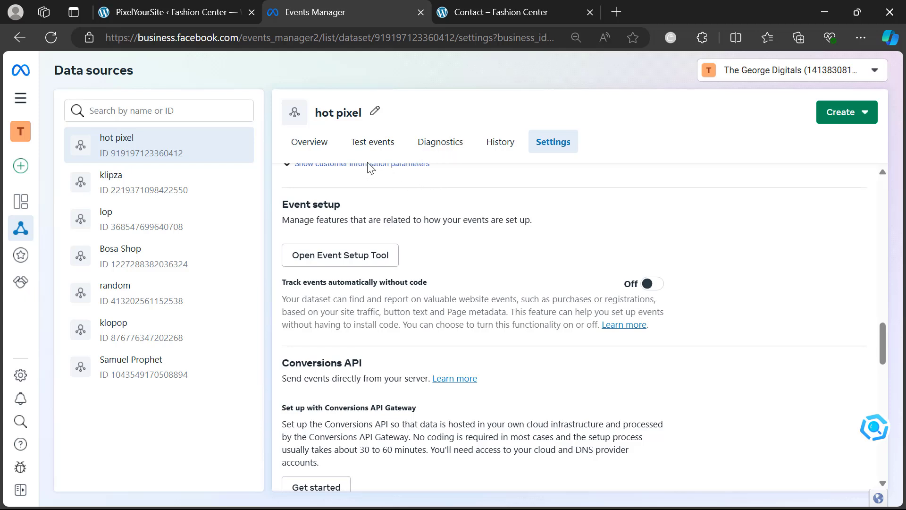
- Reload the site homepage, then check hot pixel's Test events for processed Lead and PageView events
left_click(485, 17)
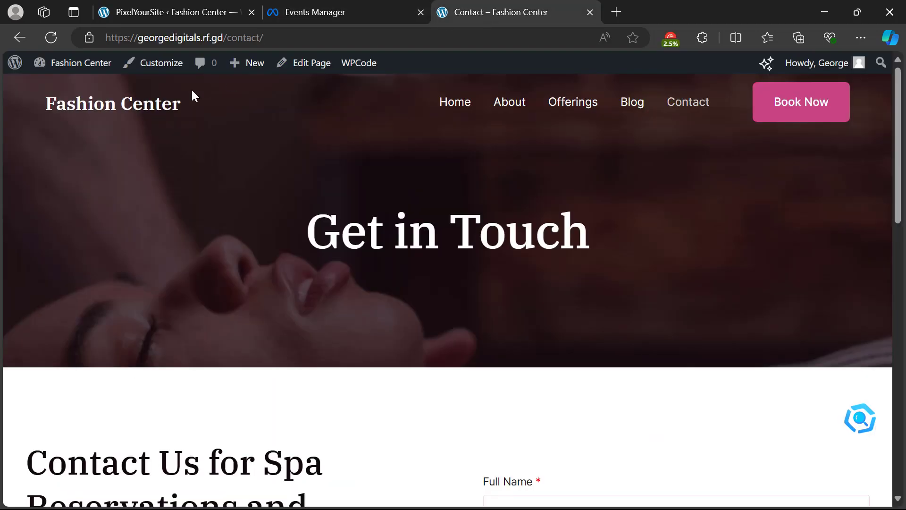
left_click(128, 113)
left_click(323, 6)
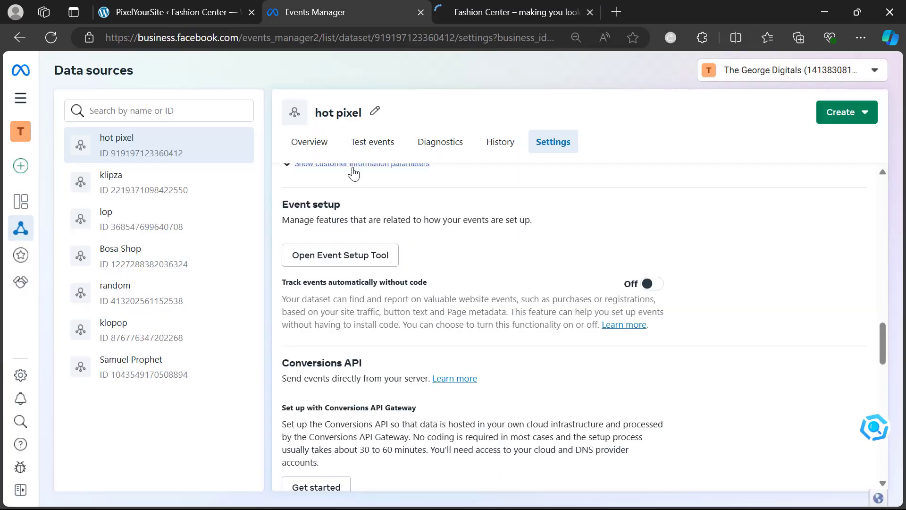
left_click(365, 149)
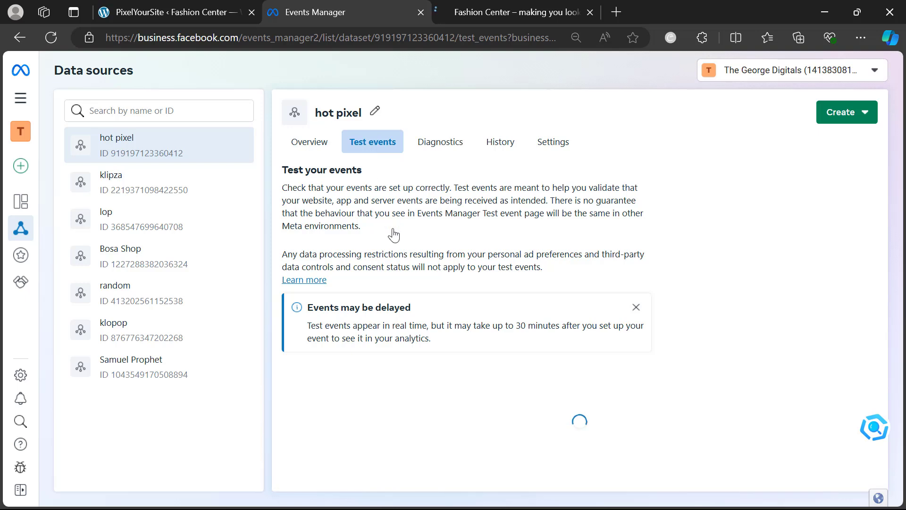
scroll(394, 235, "down", 3)
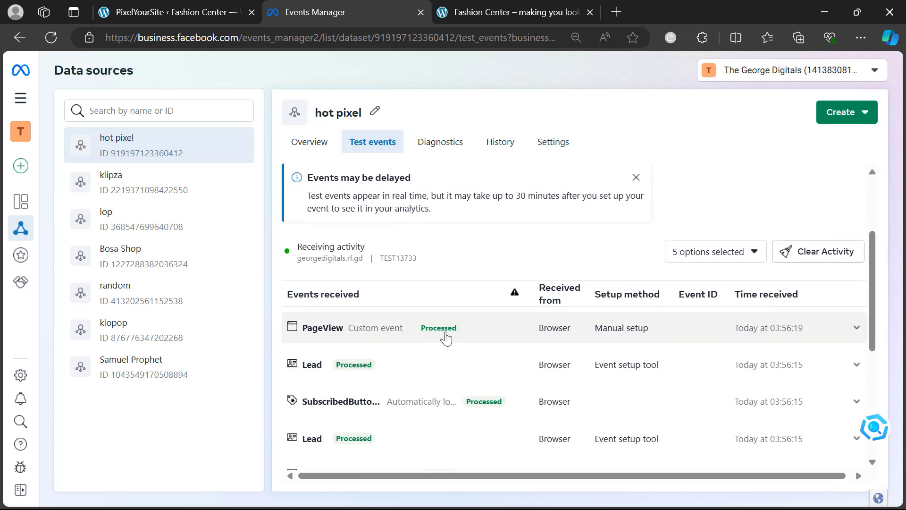
scroll(444, 336, "down", 1)
scroll(445, 338, "up", 1)
scroll(445, 336, "down", 1)
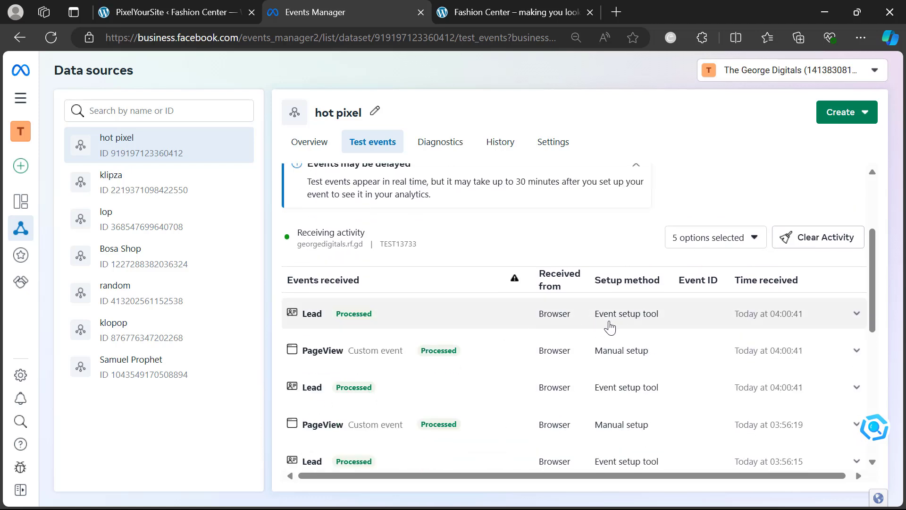
scroll(626, 330, "down", 1)
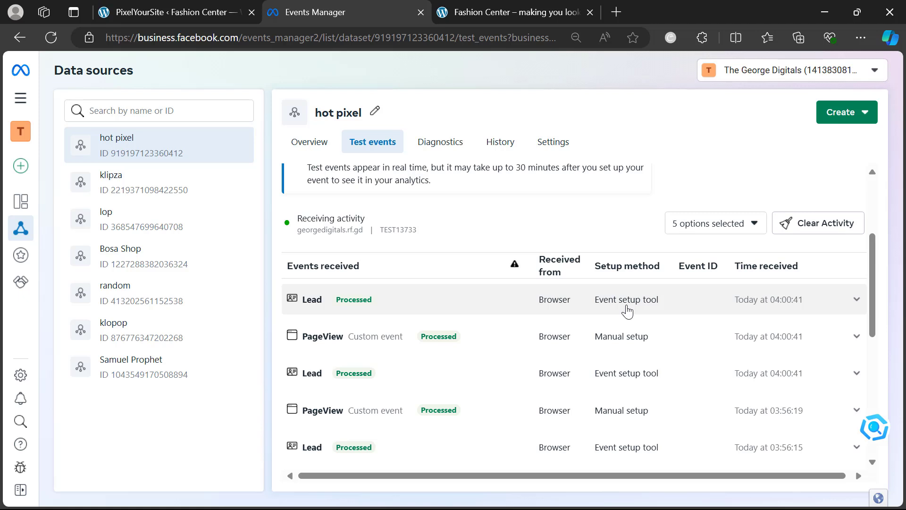
scroll(627, 312, "up", 1)
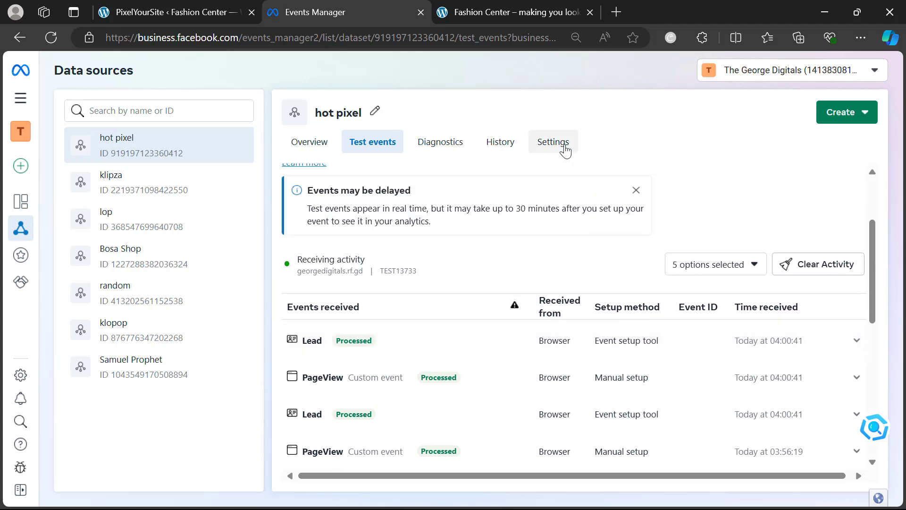
scroll(535, 263, "up", 2)
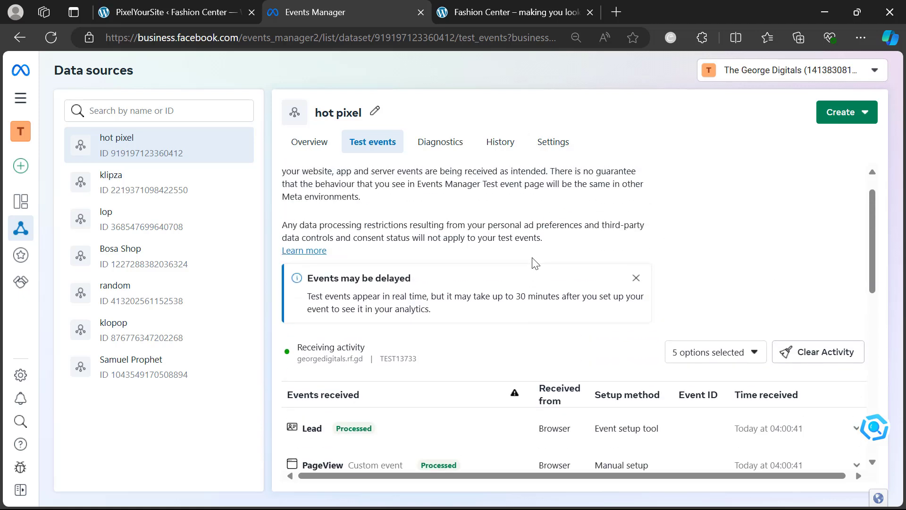